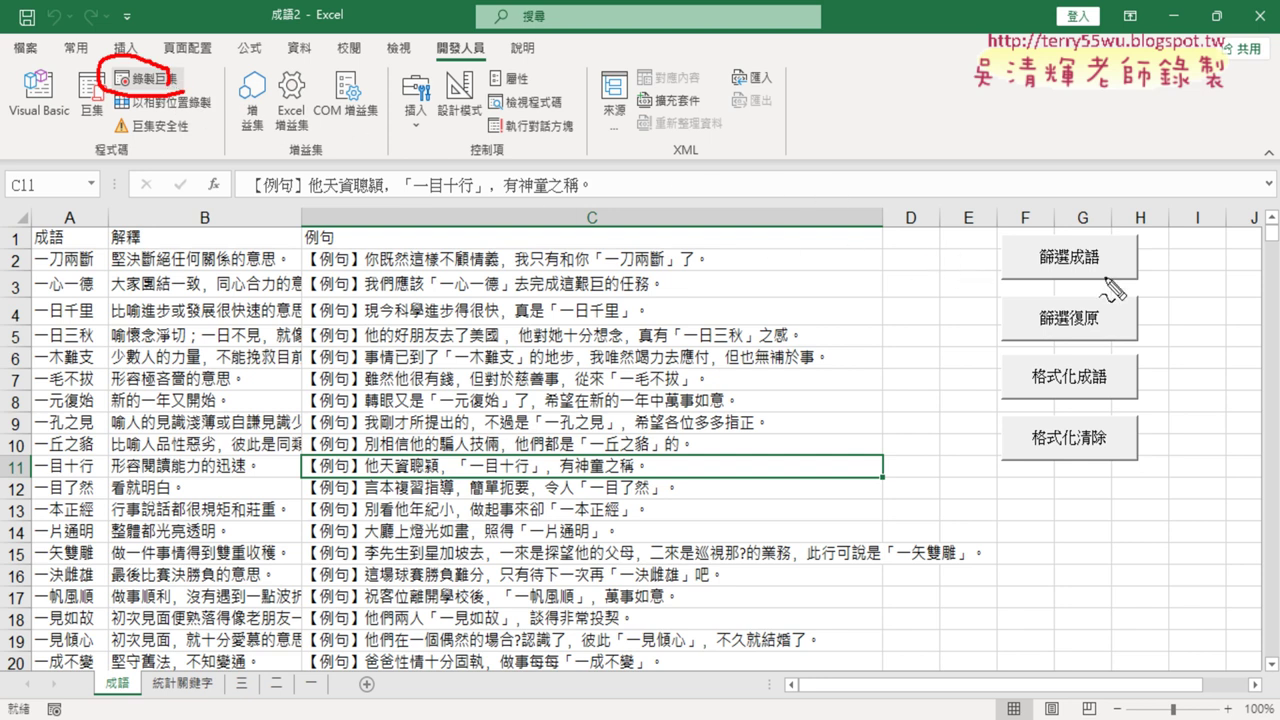
- Select cell A1 and turn on Data > Filter for the idiom table
drag(1105, 279, 1093, 270)
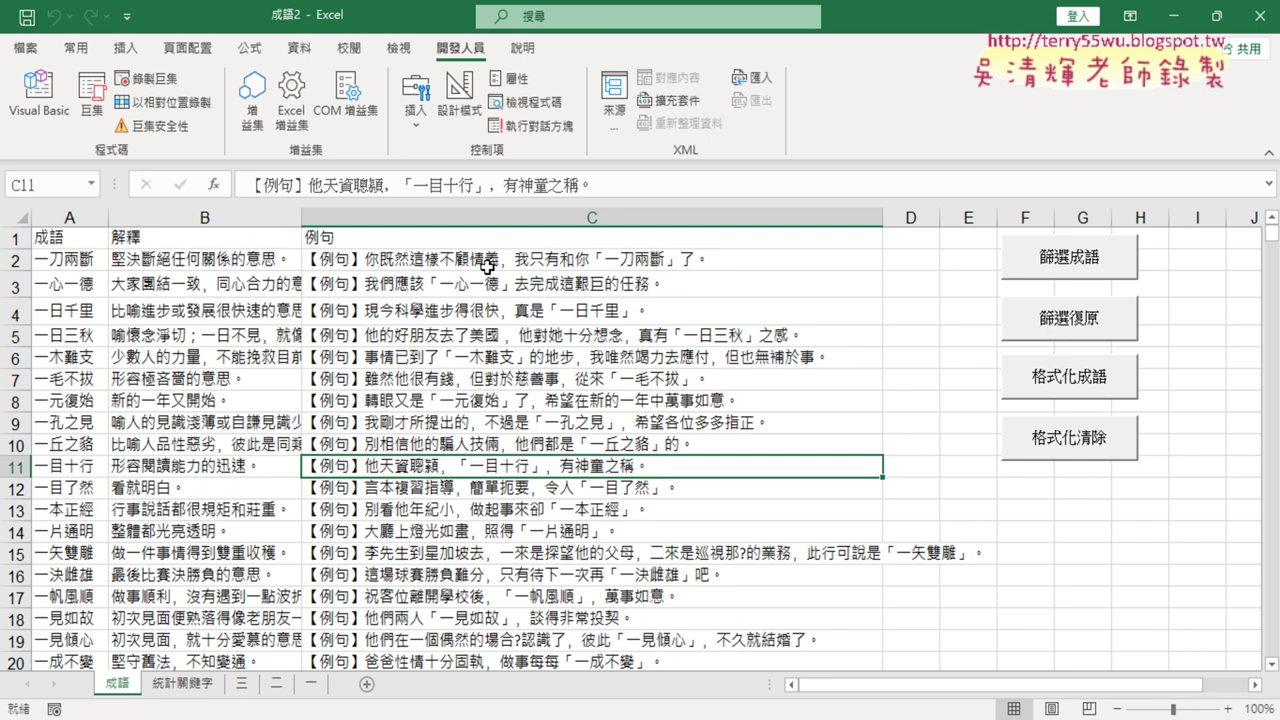
click(88, 230)
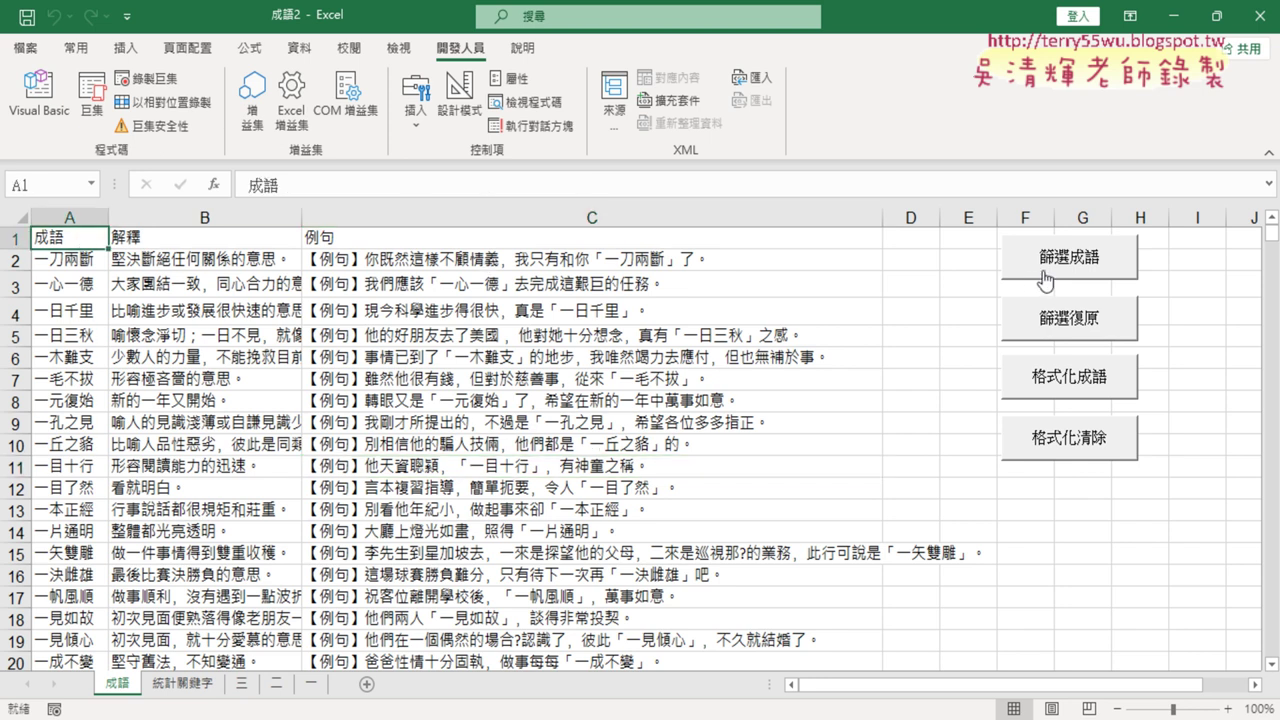
click(298, 47)
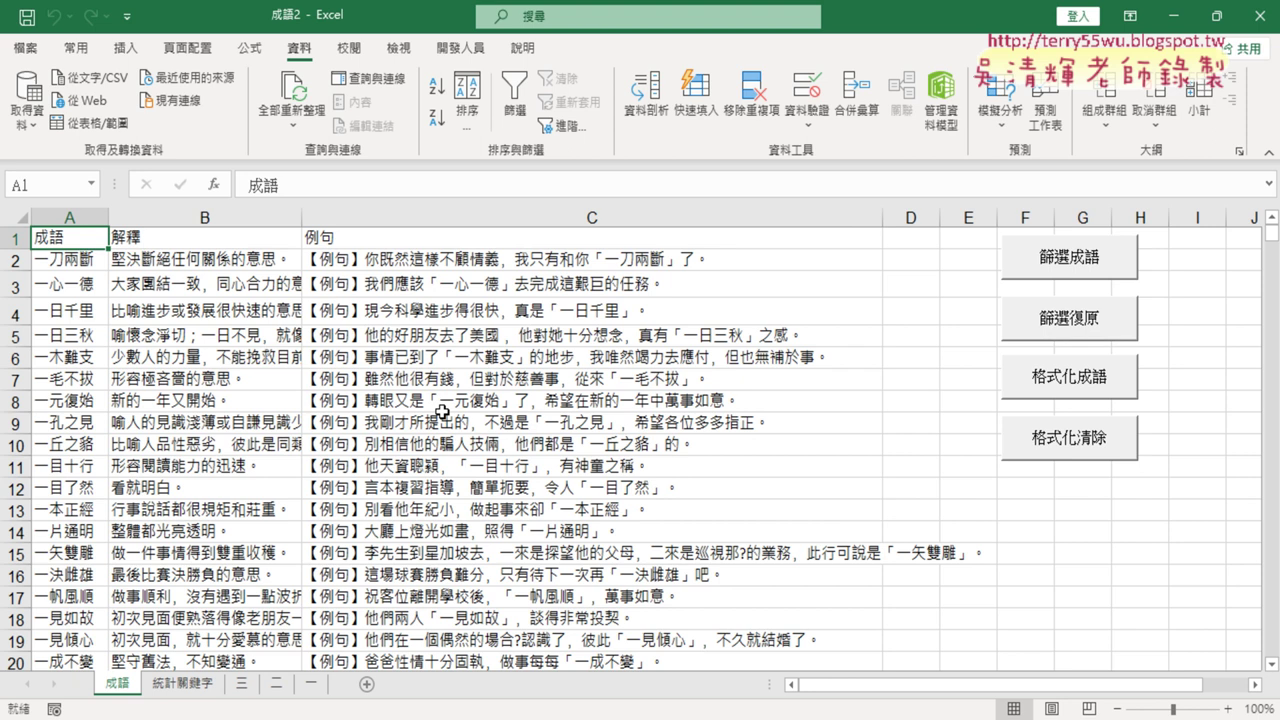
click(514, 100)
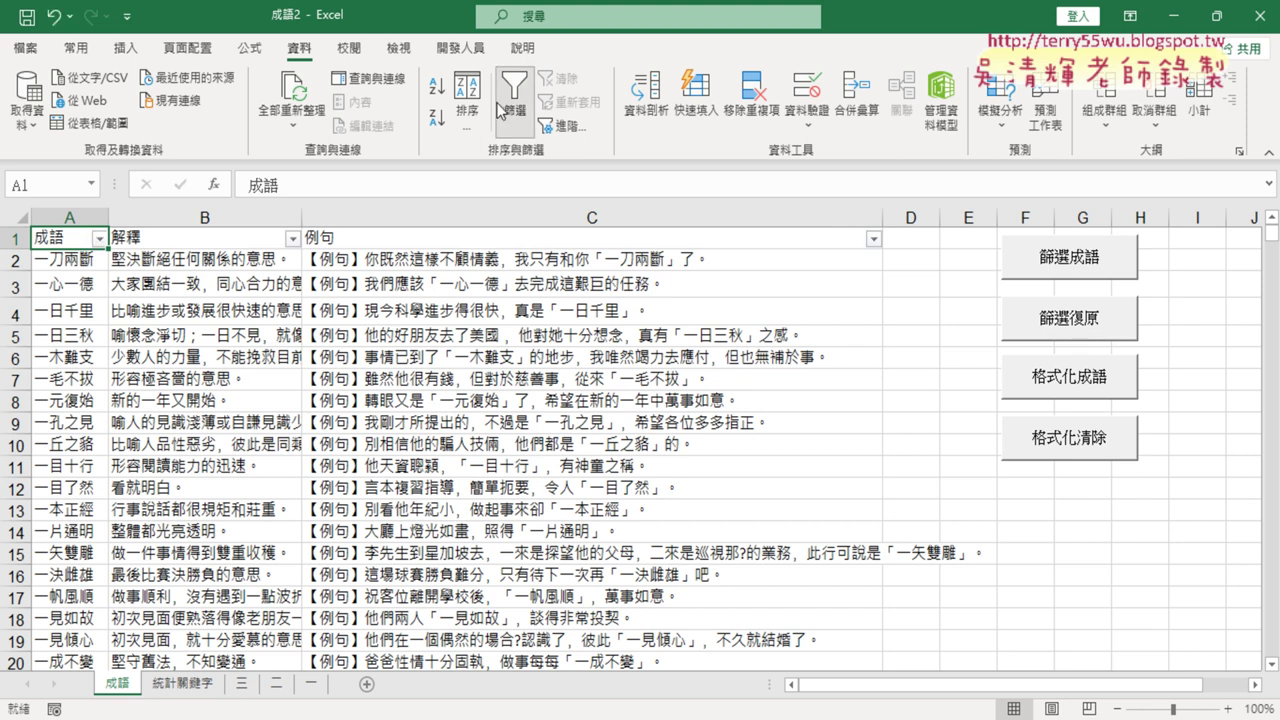
- Open the 成語 column's 文字篩選 > 包含 dialog, then cancel it without filtering
click(100, 238)
mouse_move(130, 420)
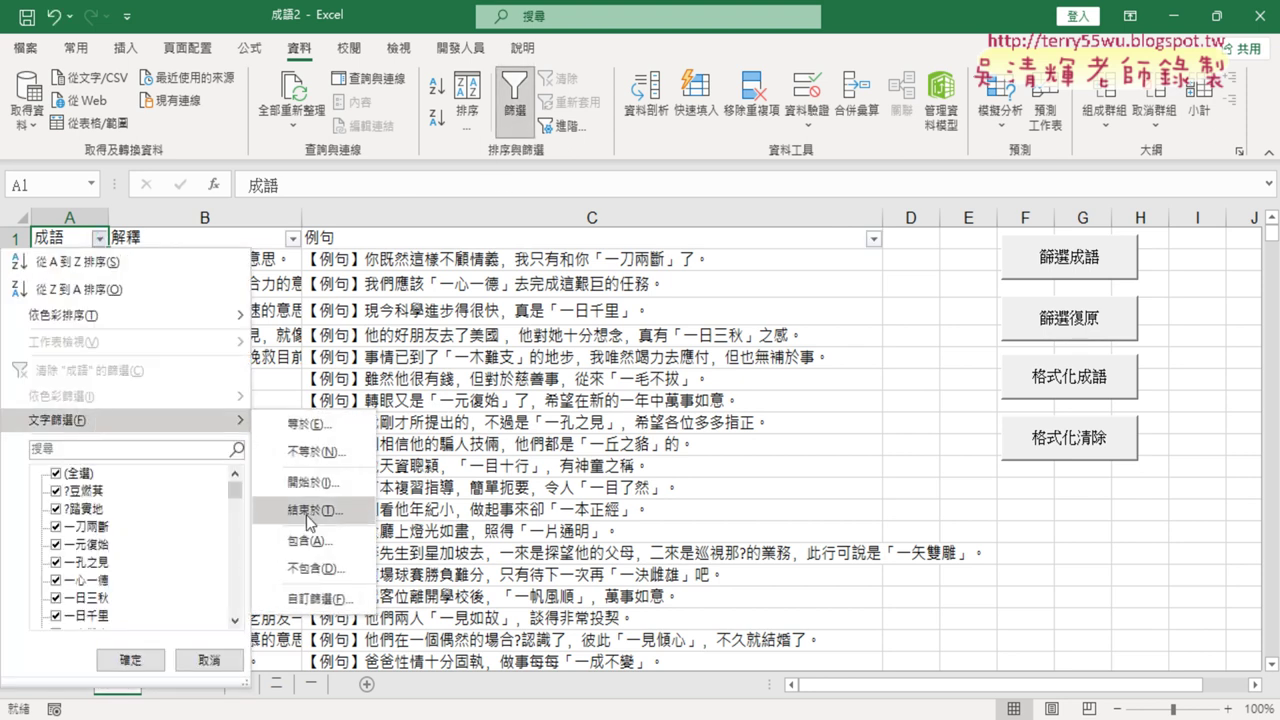
click(323, 541)
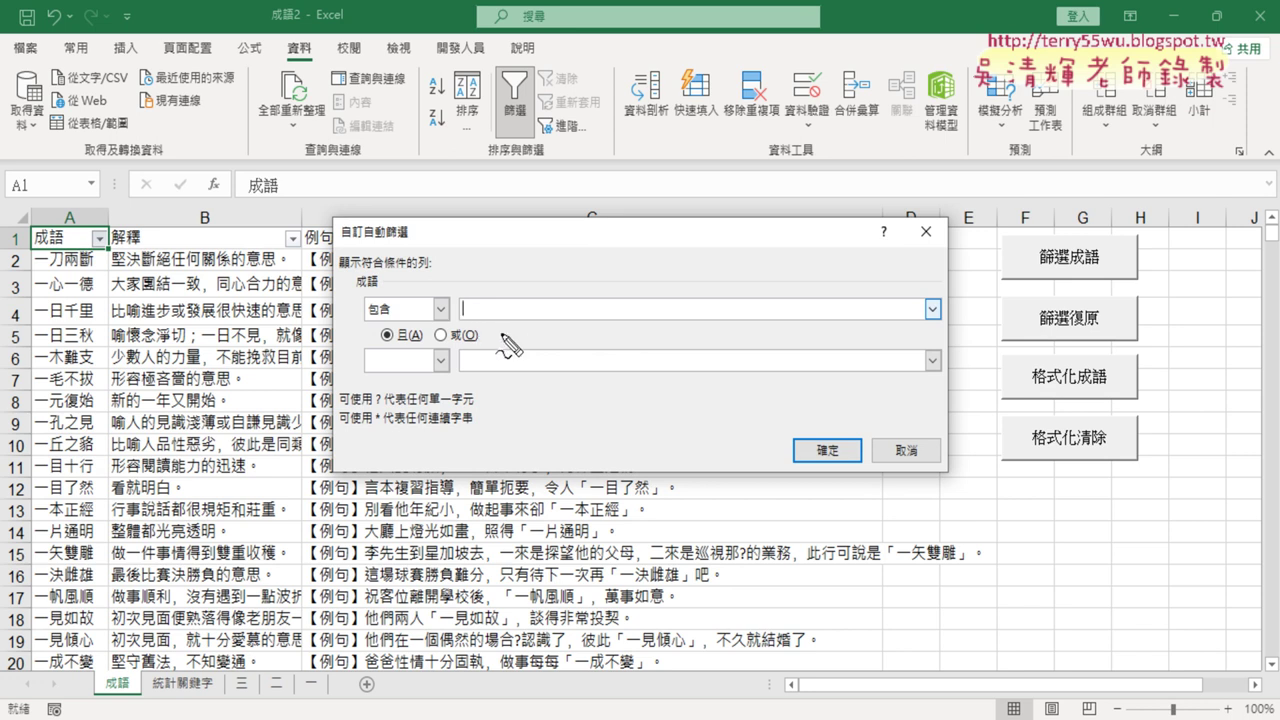
drag(505, 326, 500, 318)
drag(428, 183, 473, 290)
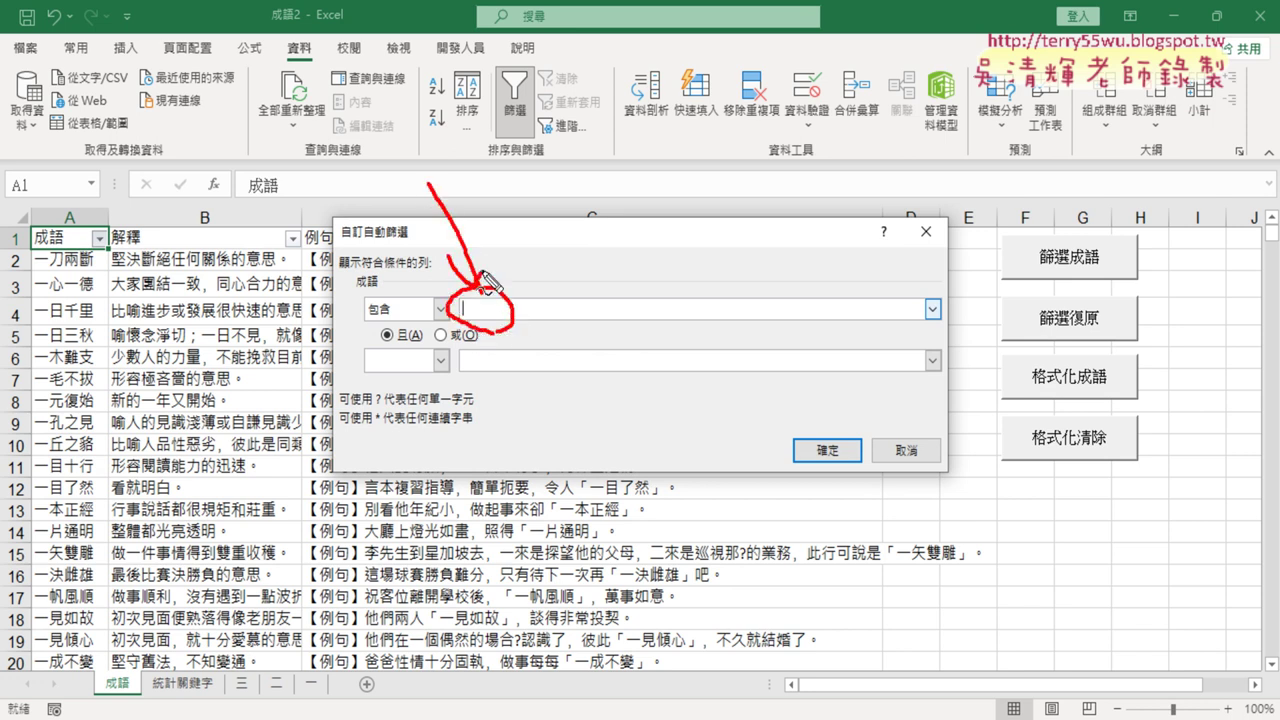
drag(503, 247, 475, 290)
mouse_move(1130, 290)
mouse_down()
mouse_move(1030, 268)
mouse_move(1080, 291)
mouse_up()
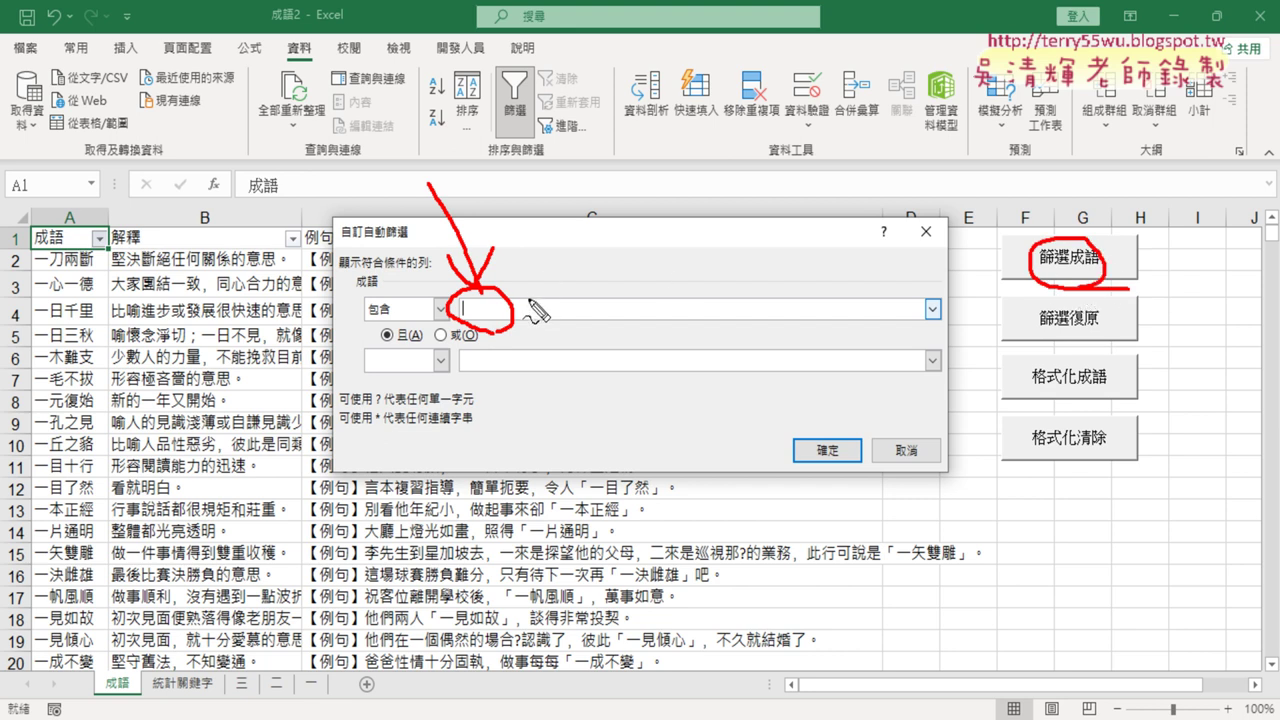
key(Escape)
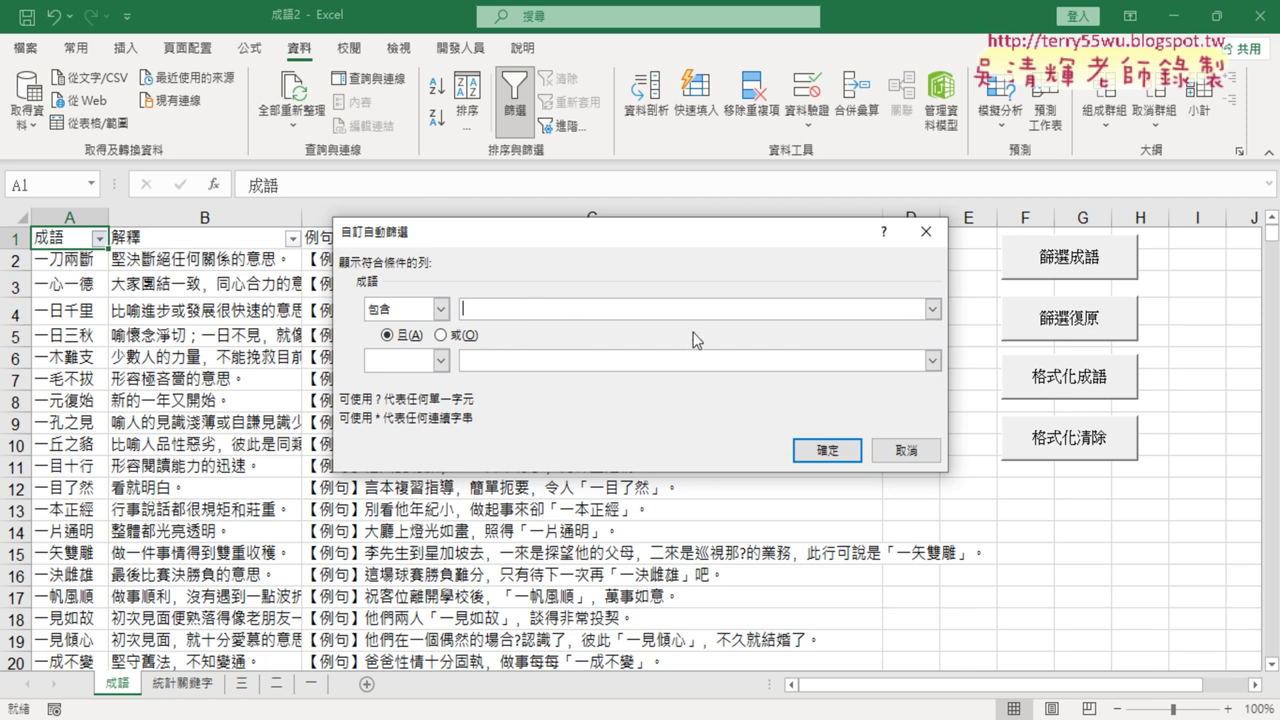
click(906, 450)
click(463, 50)
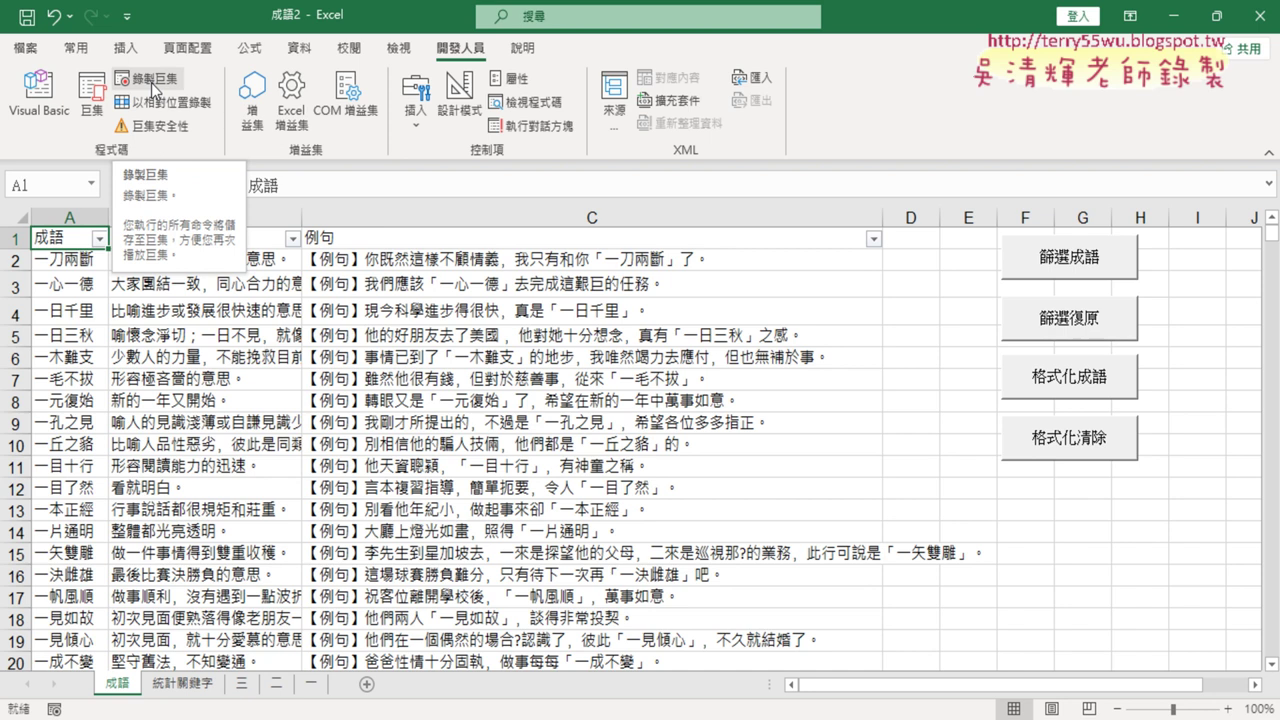
- Toggle the Data tab's 篩選 button off so the header dropdowns disappear
click(298, 48)
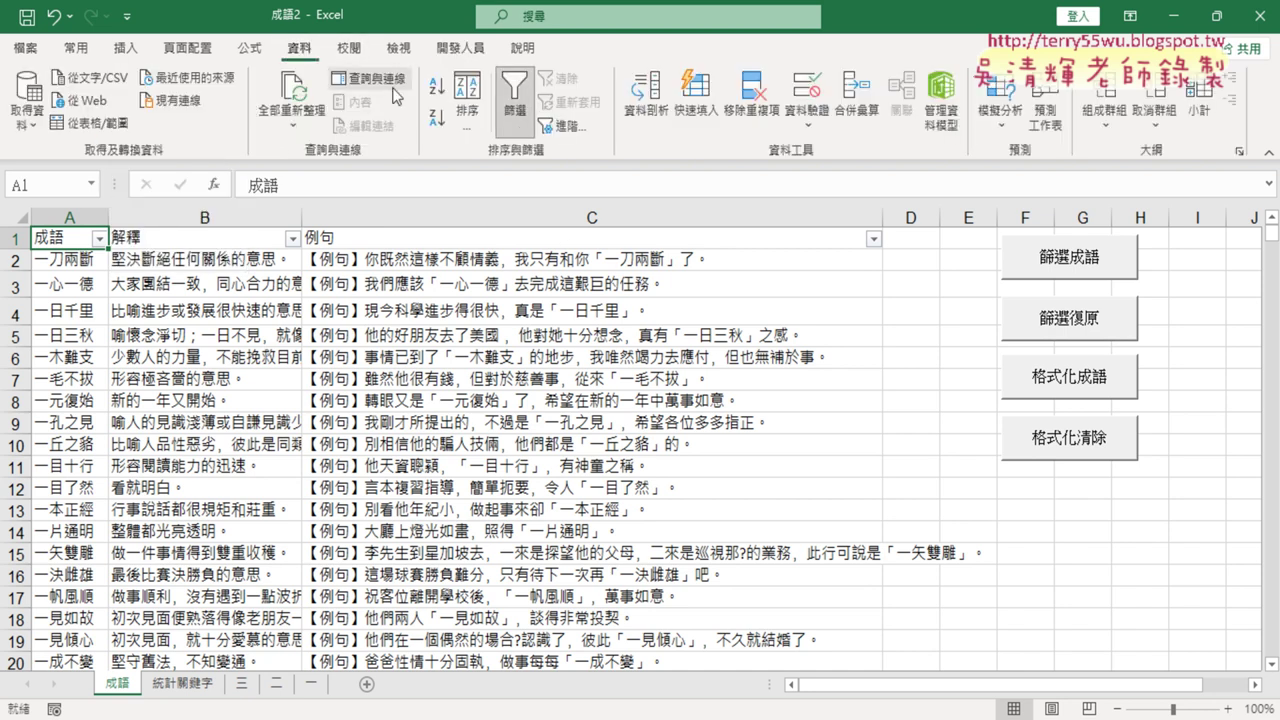
click(514, 105)
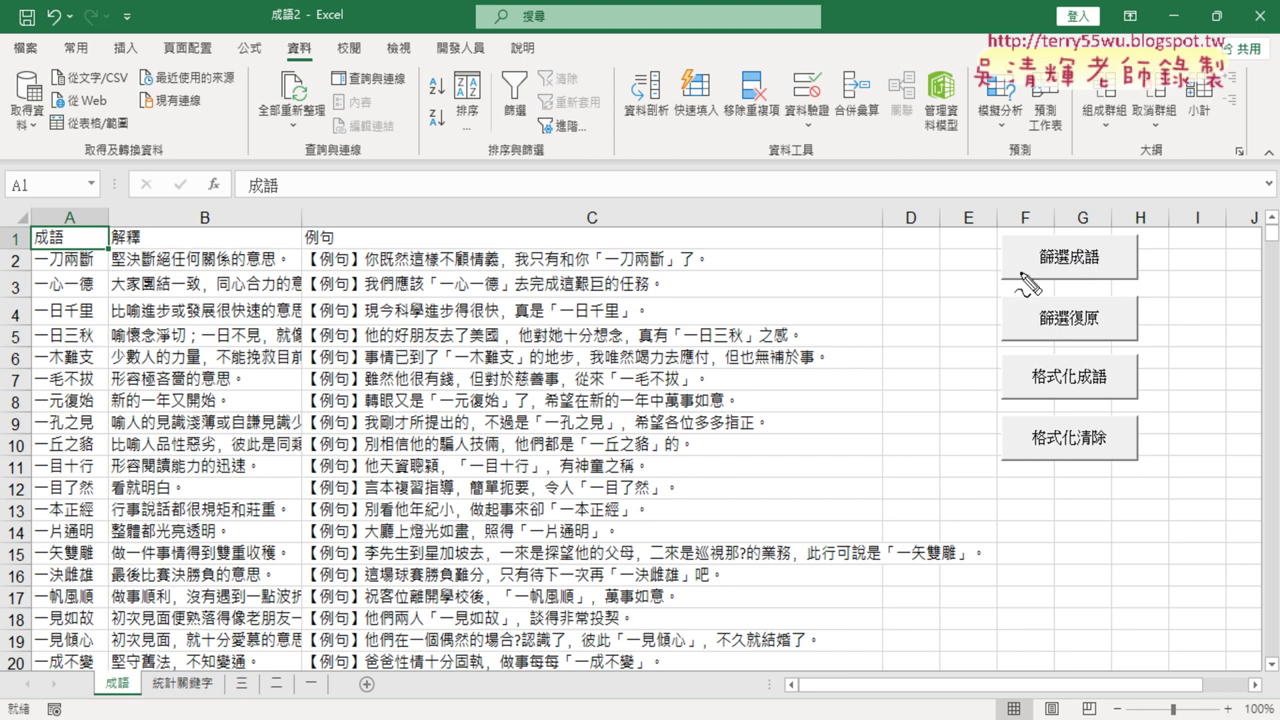
mouse_move(1072, 265)
mouse_down()
mouse_move(1026, 244)
mouse_move(1143, 257)
mouse_move(1078, 285)
mouse_up()
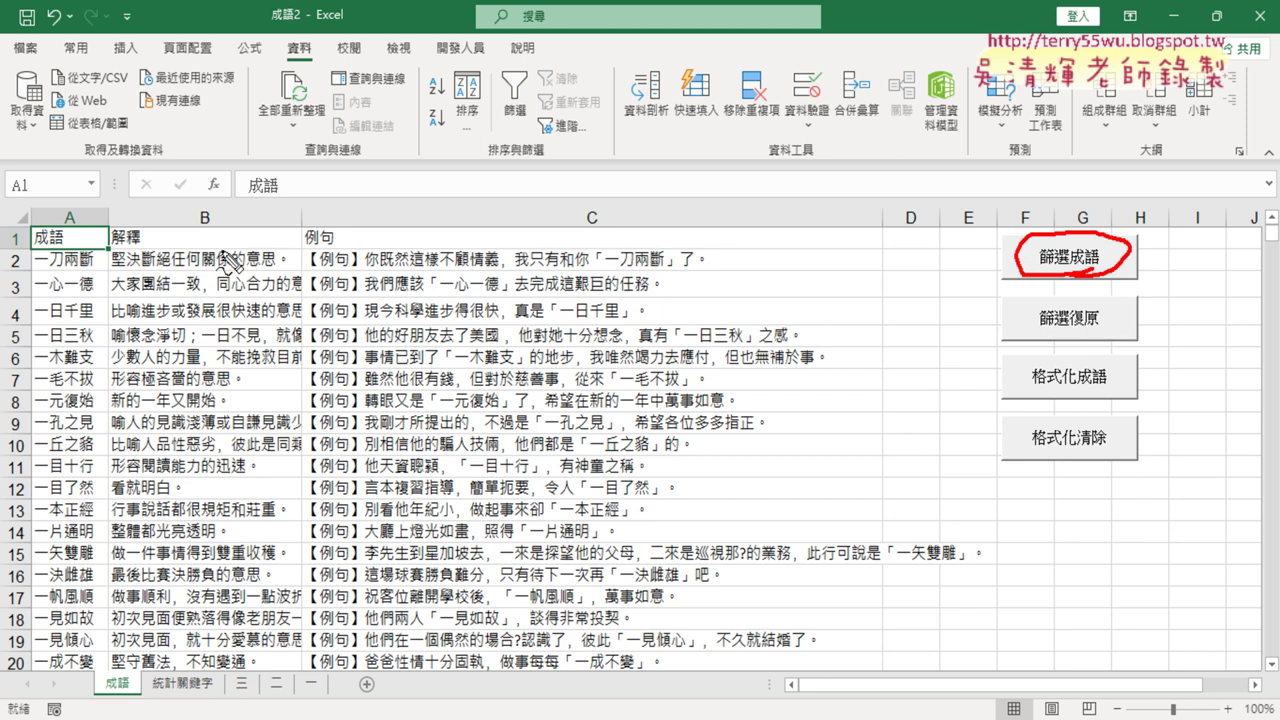
key(Escape)
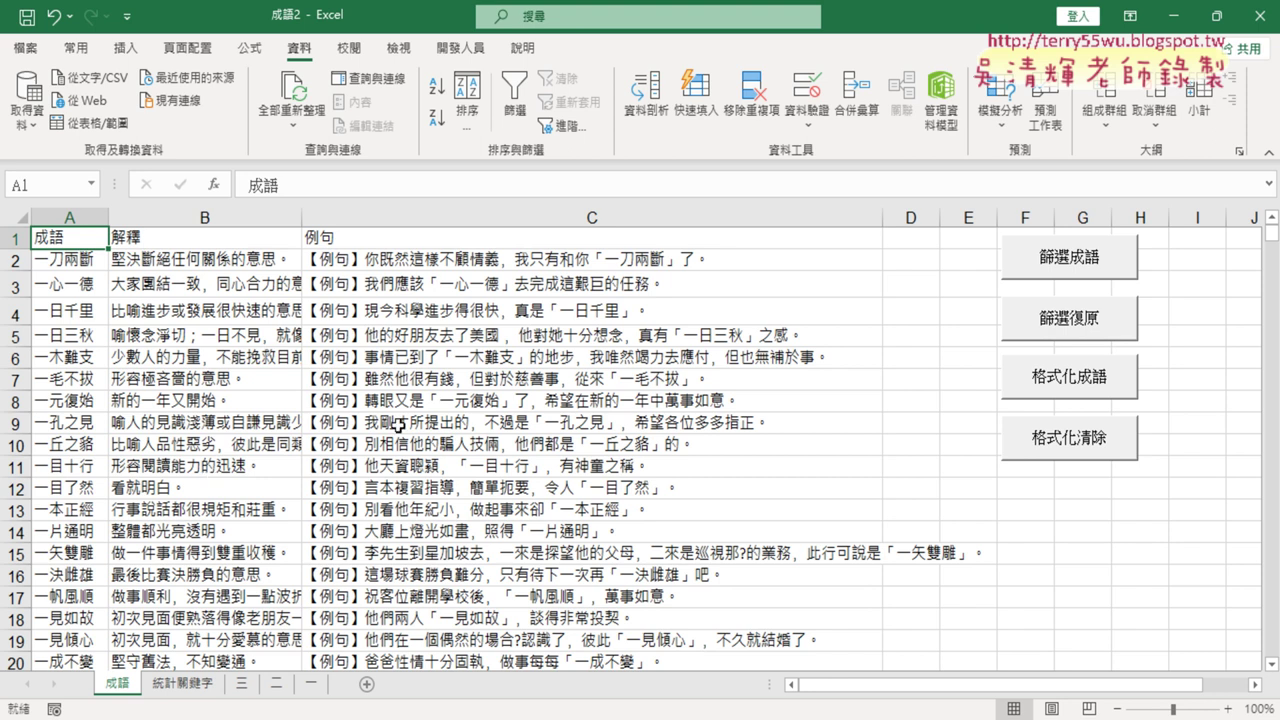
- Record a new macro named 篩選成語, replacing the existing macro of that name
click(474, 48)
click(148, 78)
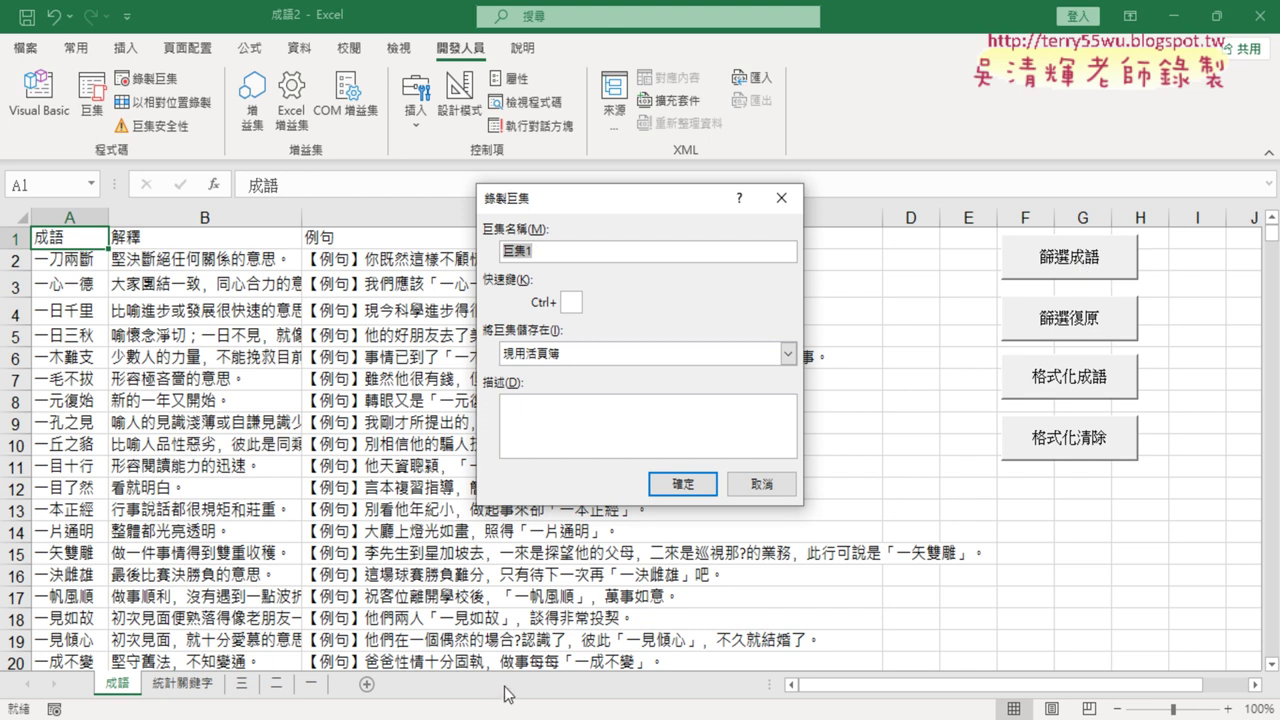
text(ㄕ)
text(篩選)
text(成語)
click(682, 487)
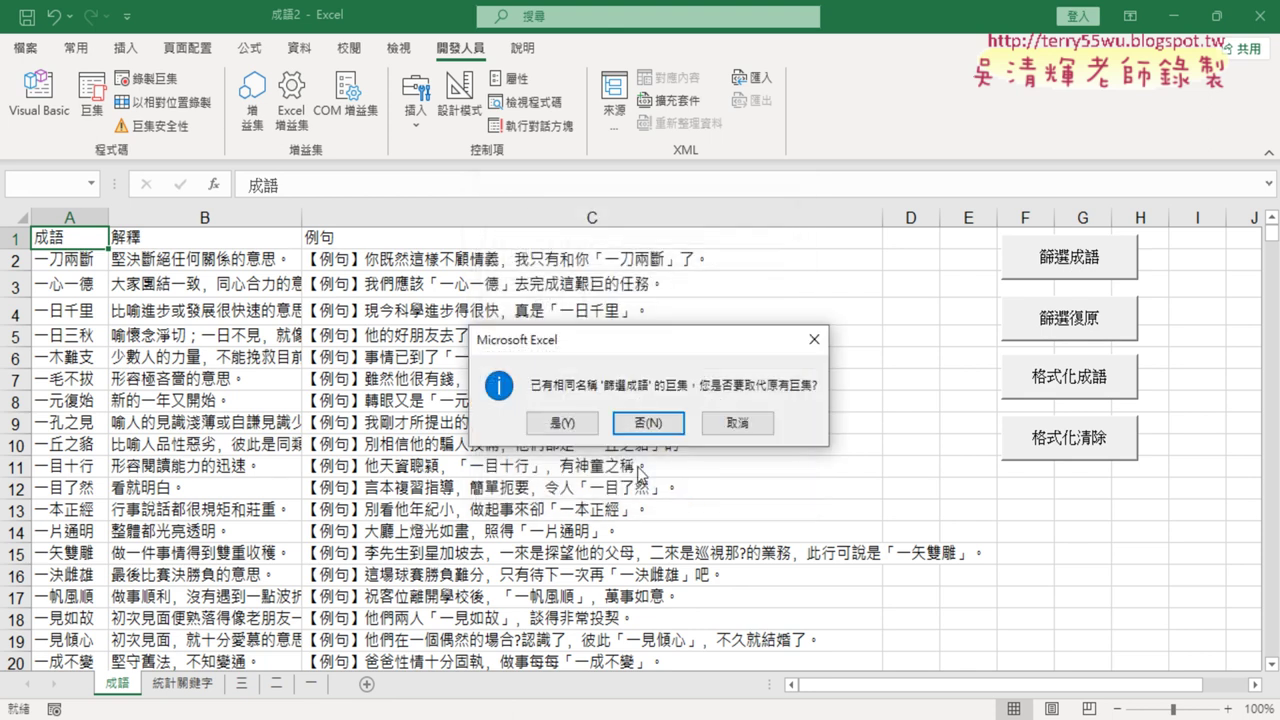
click(561, 424)
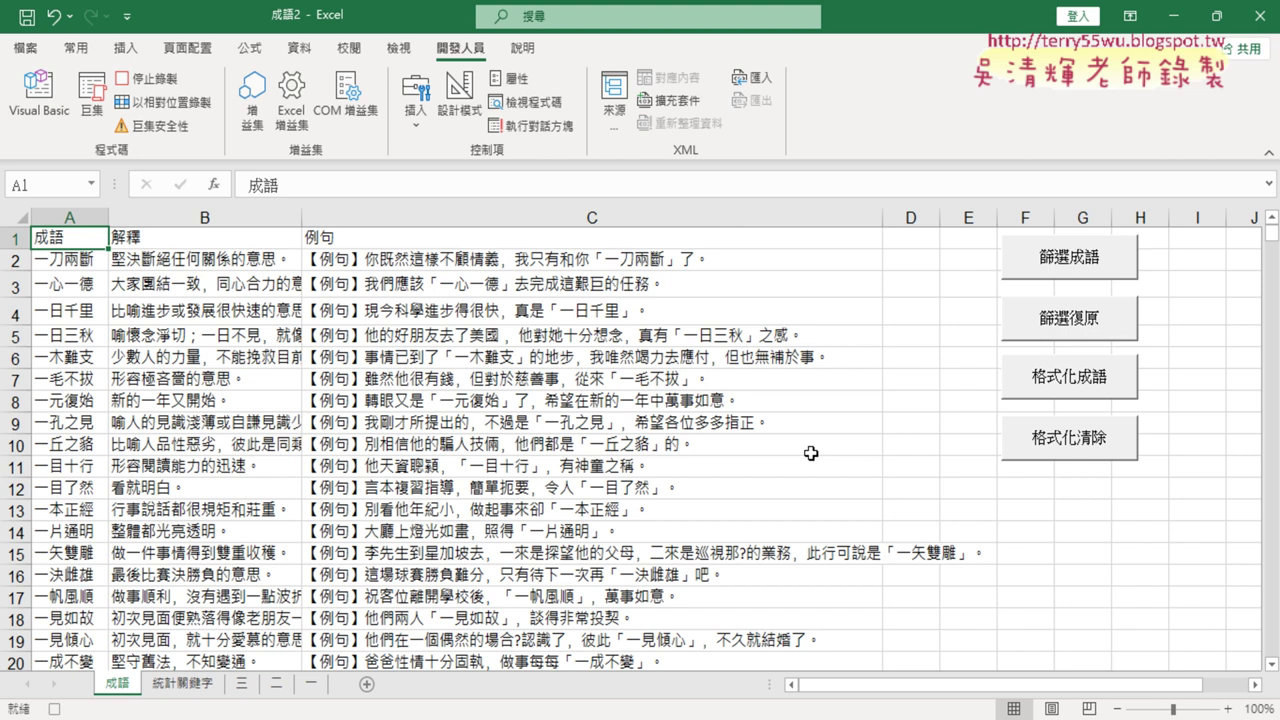
- Filter 成語 with 包含 二 (2 of 1185 shown), then stop the macro recording
click(298, 47)
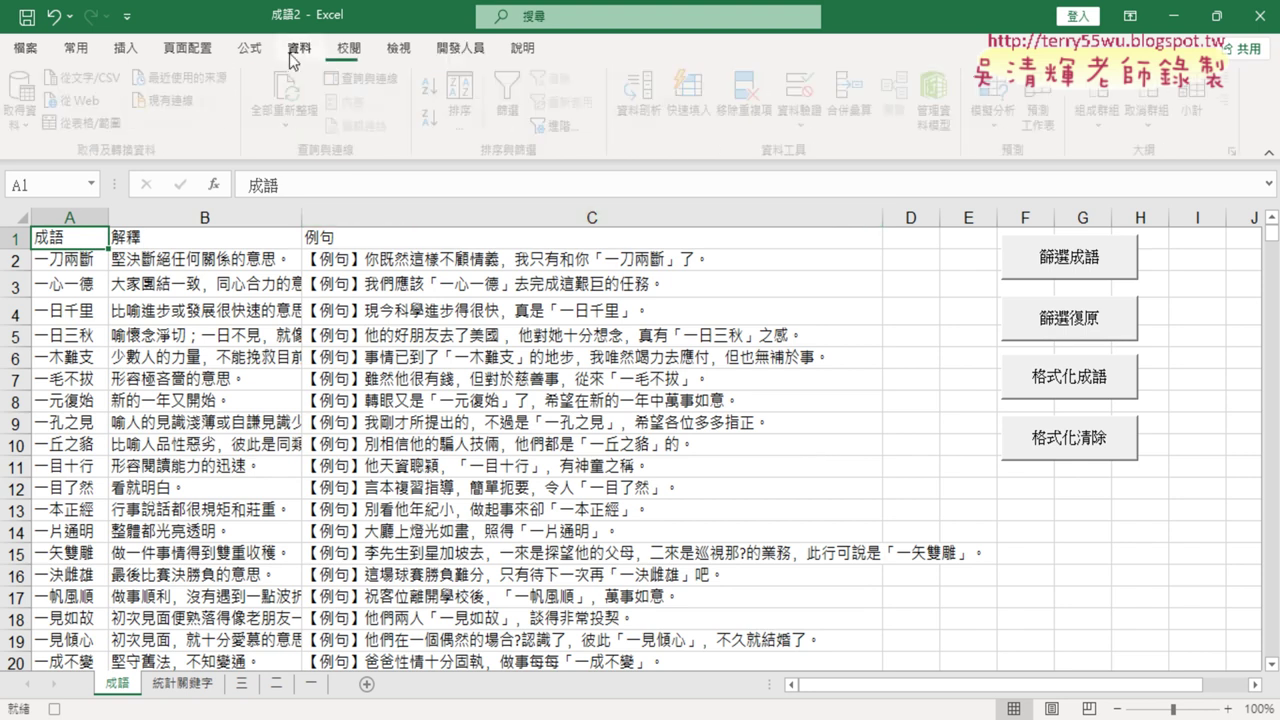
click(512, 118)
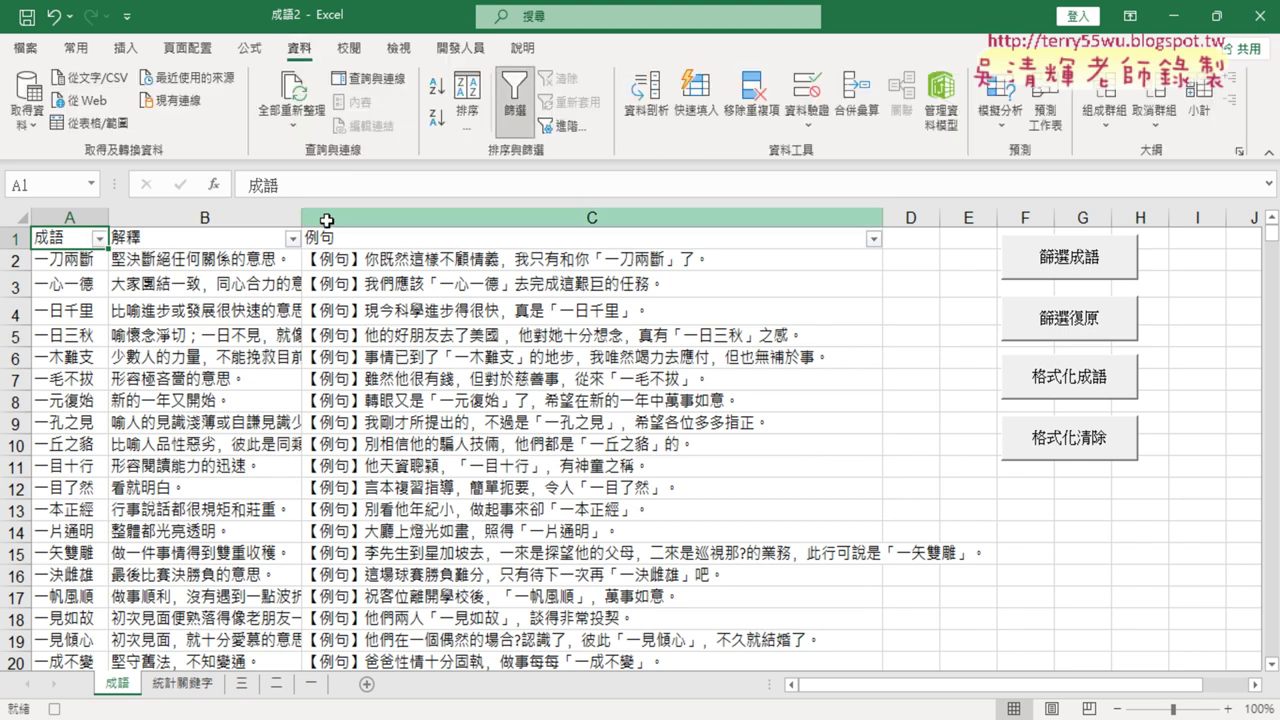
click(99, 239)
mouse_move(130, 421)
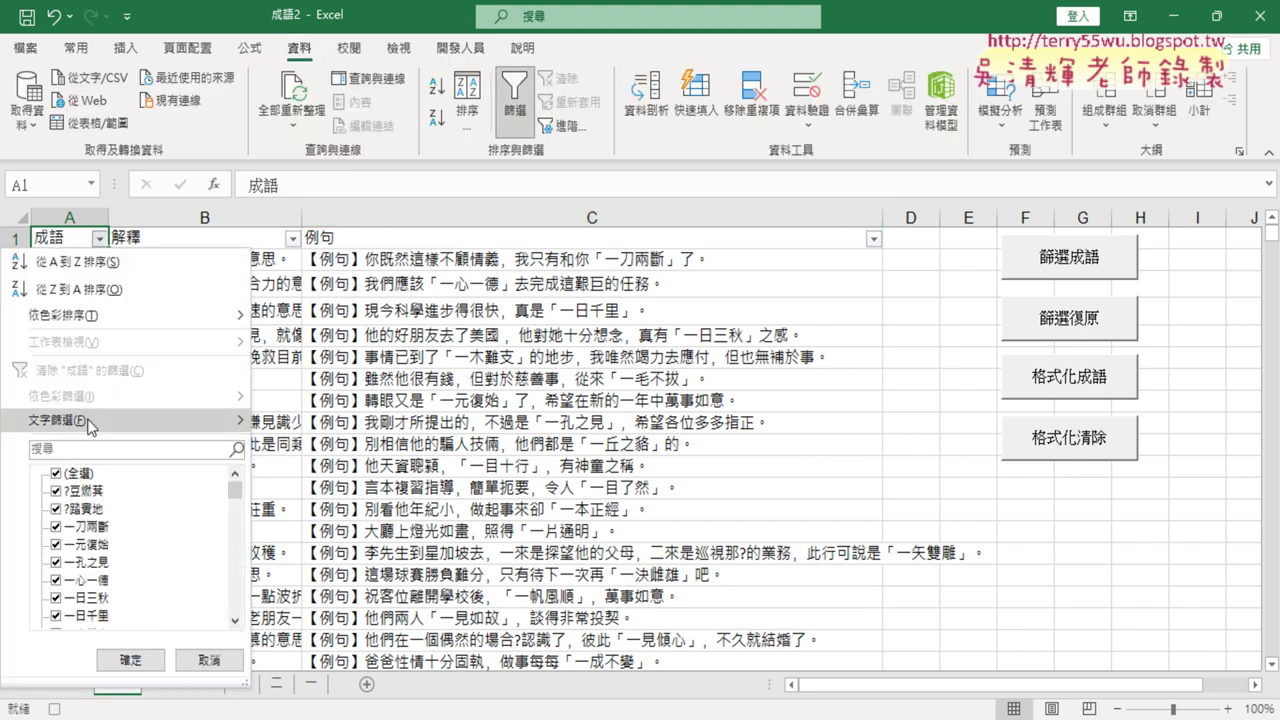
click(312, 541)
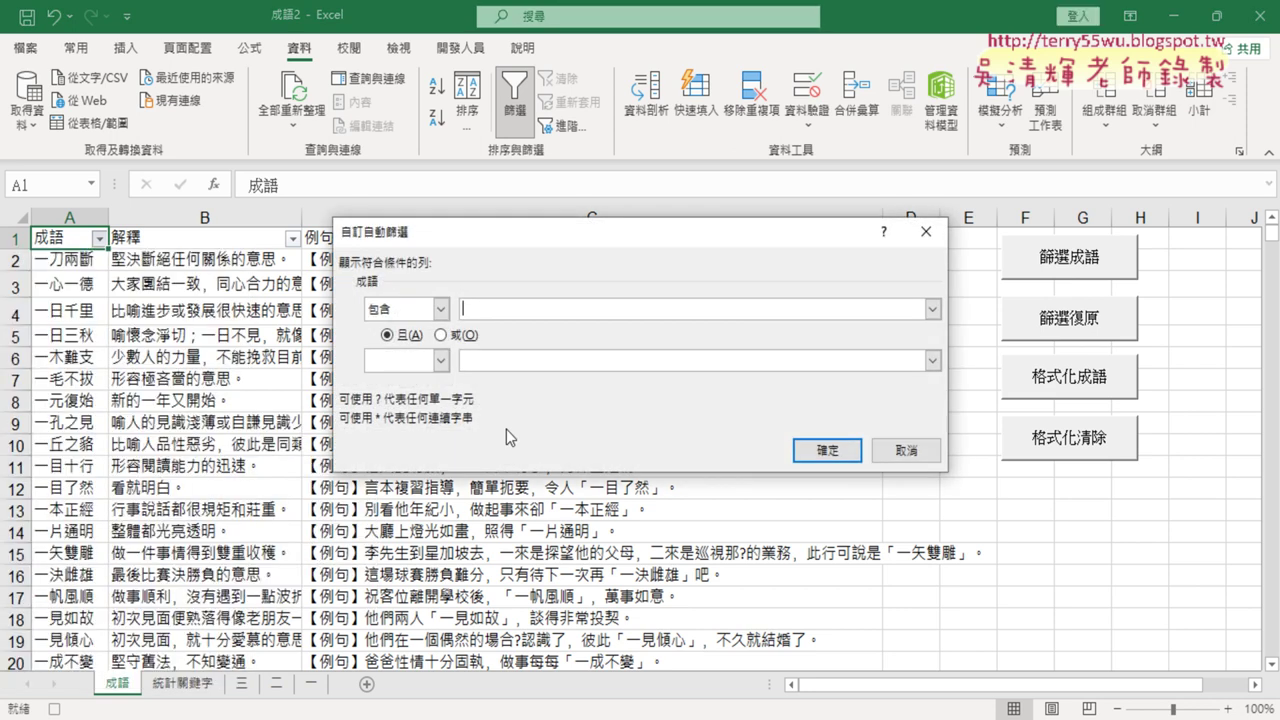
click(496, 312)
text(二)
key(Return)
click(836, 451)
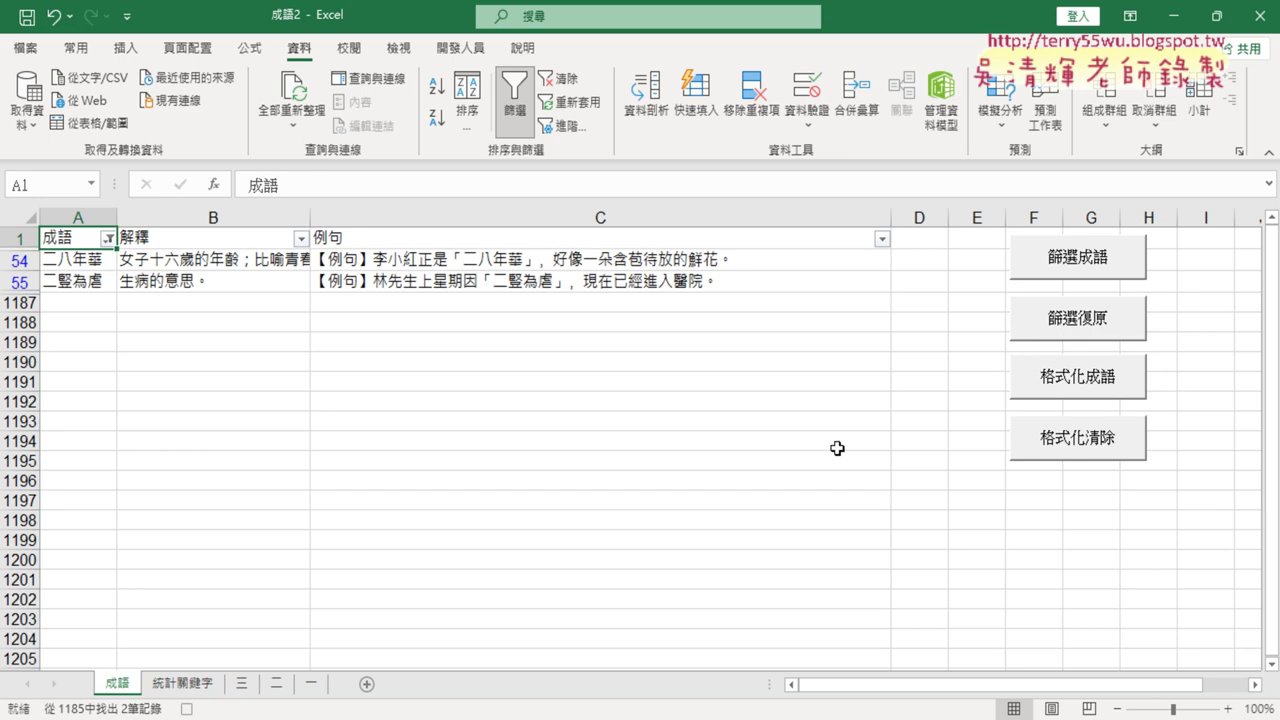
click(460, 47)
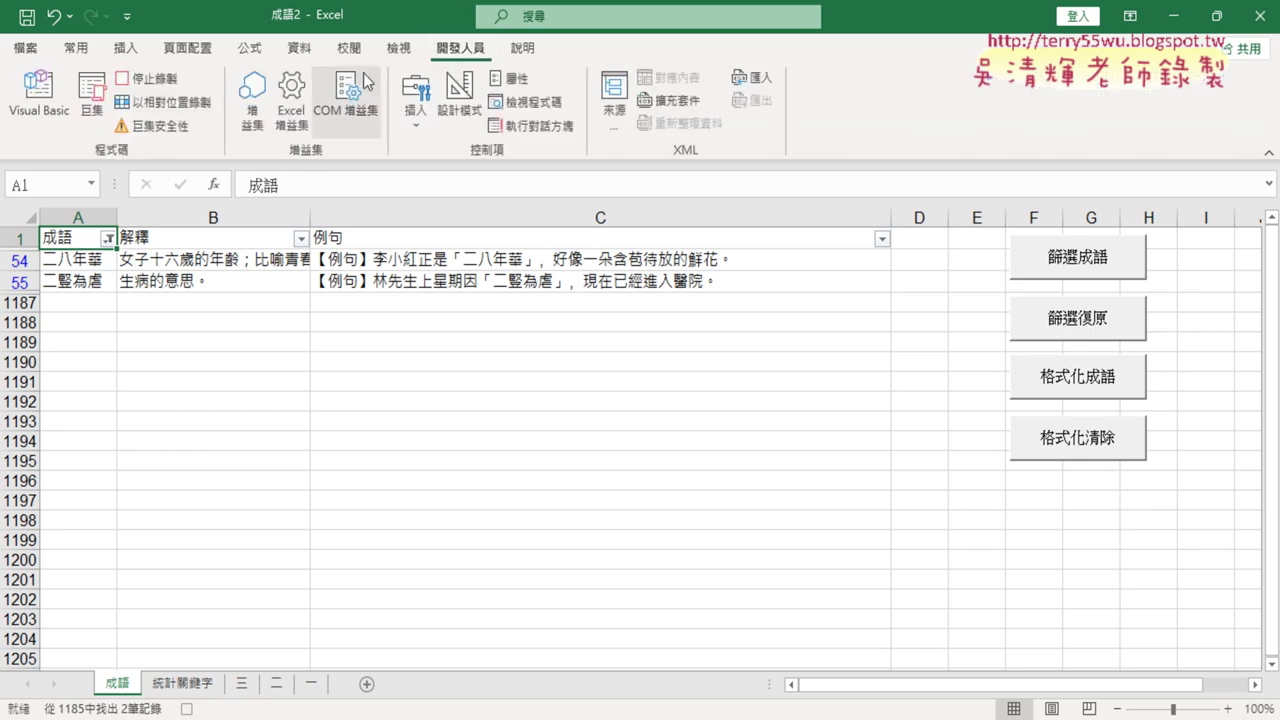
click(145, 82)
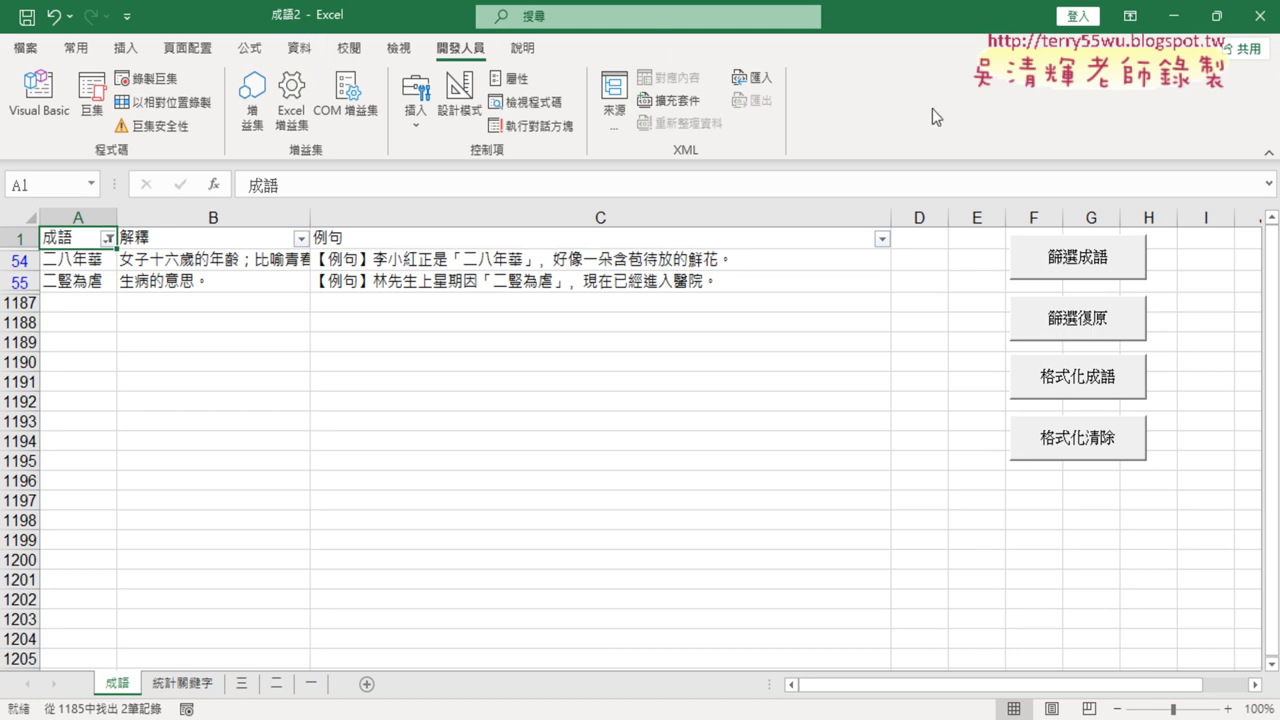
- Start recording a new macro named 篩選復原, replacing the existing one
click(299, 48)
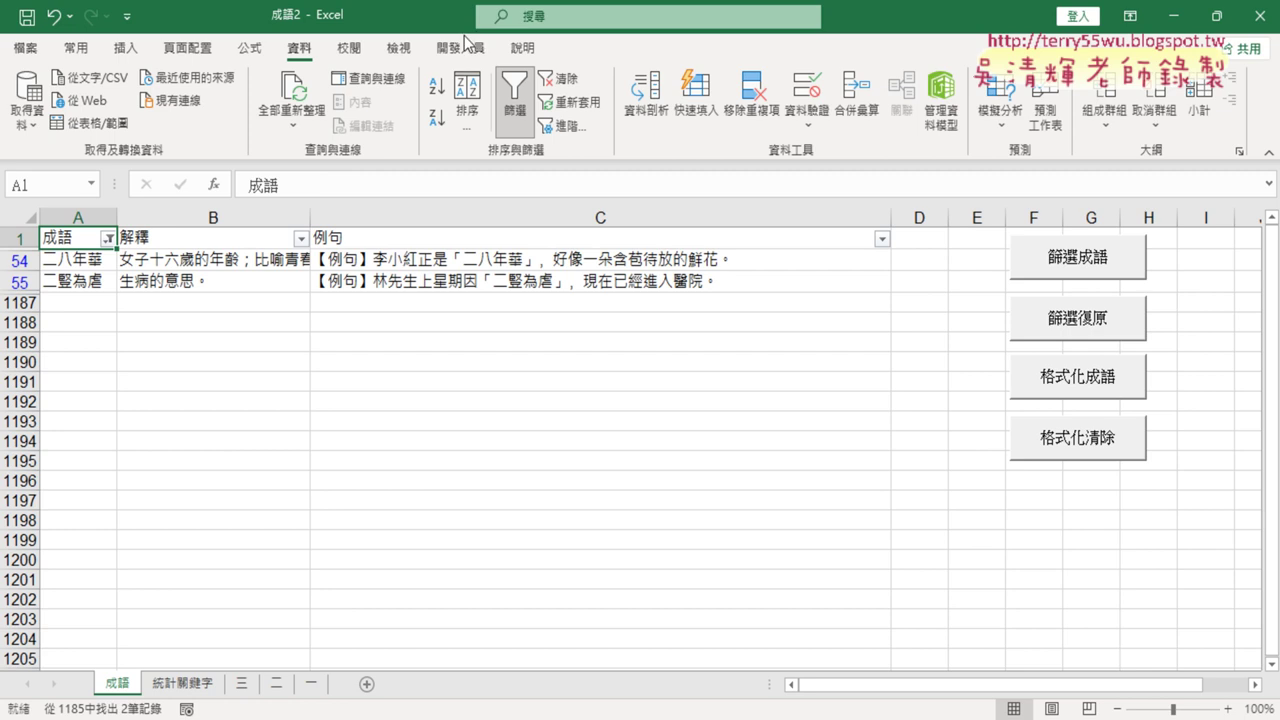
click(462, 47)
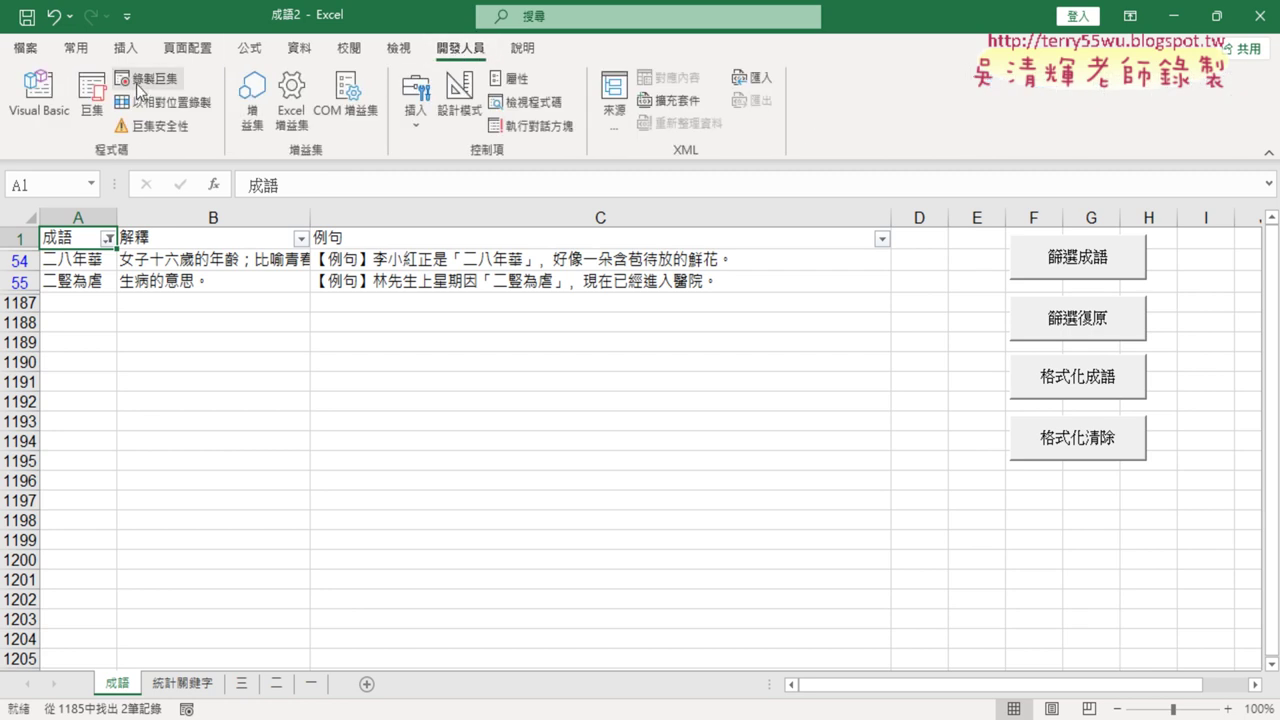
click(145, 79)
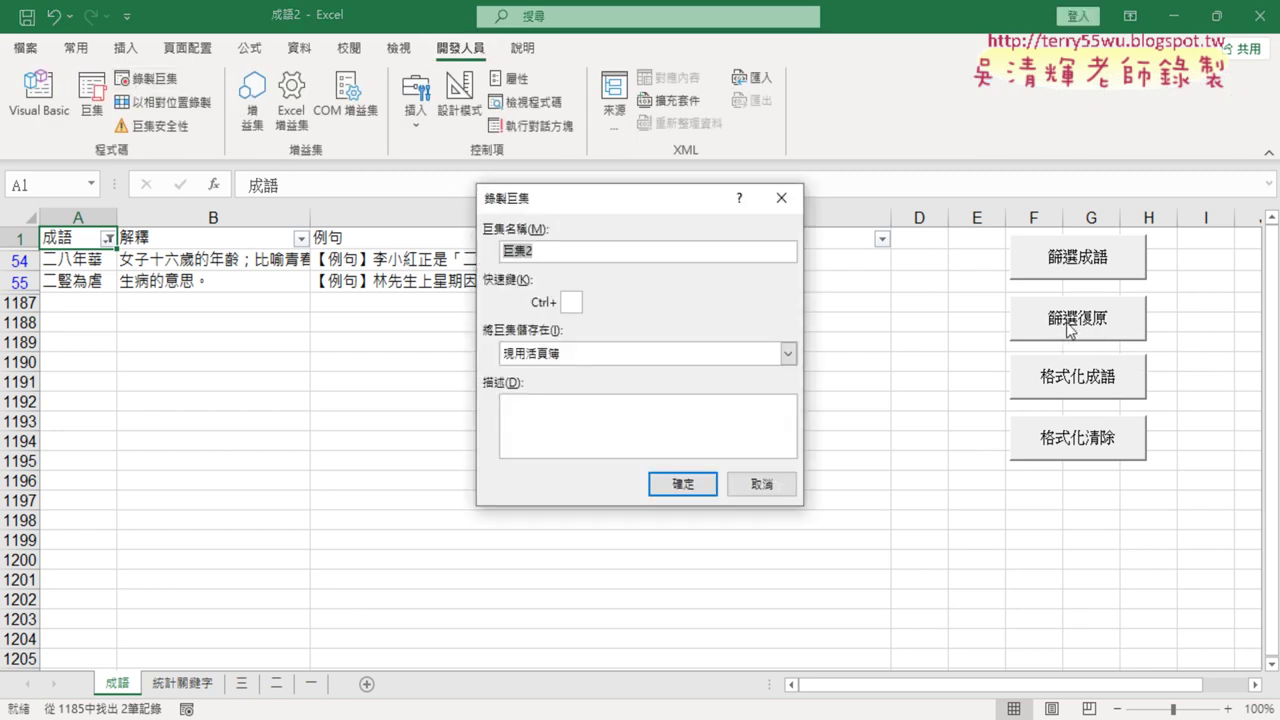
text(ㄕ)
text(篩)
text(選ㄈ)
text(副)
text(原)
key(Return)
click(682, 484)
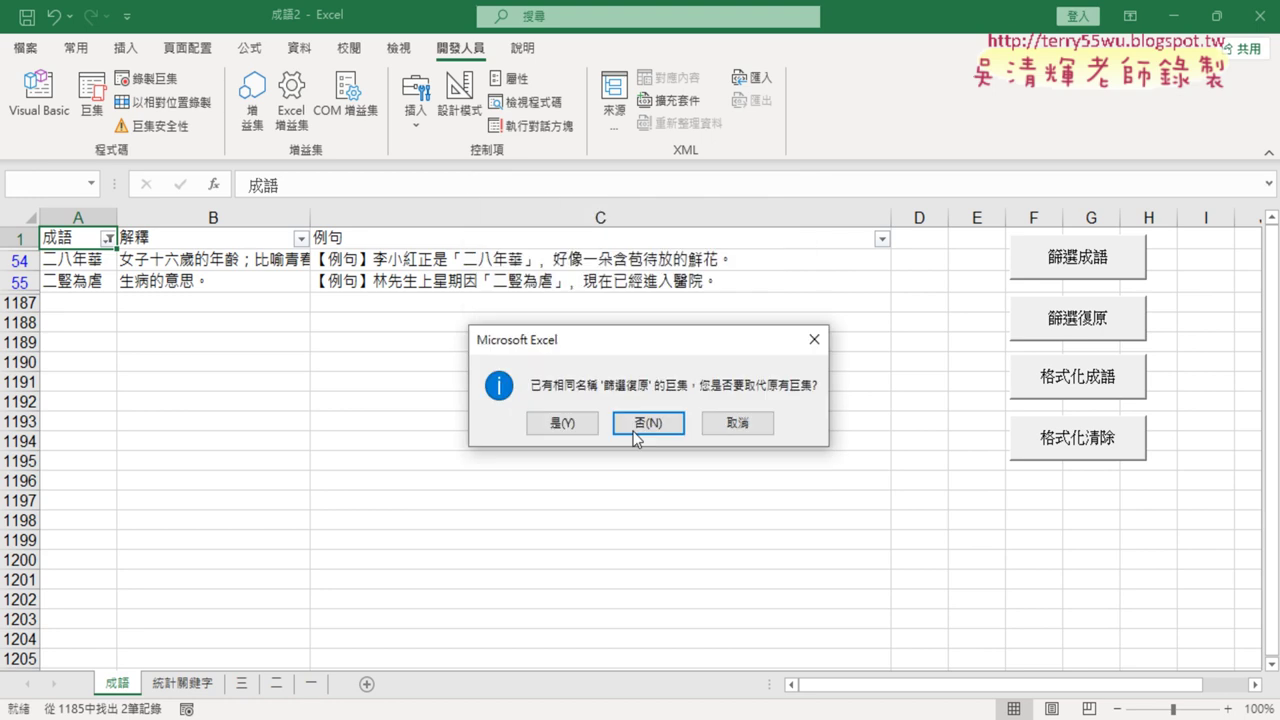
click(562, 424)
- Turn filtering off so all idioms show again
click(300, 50)
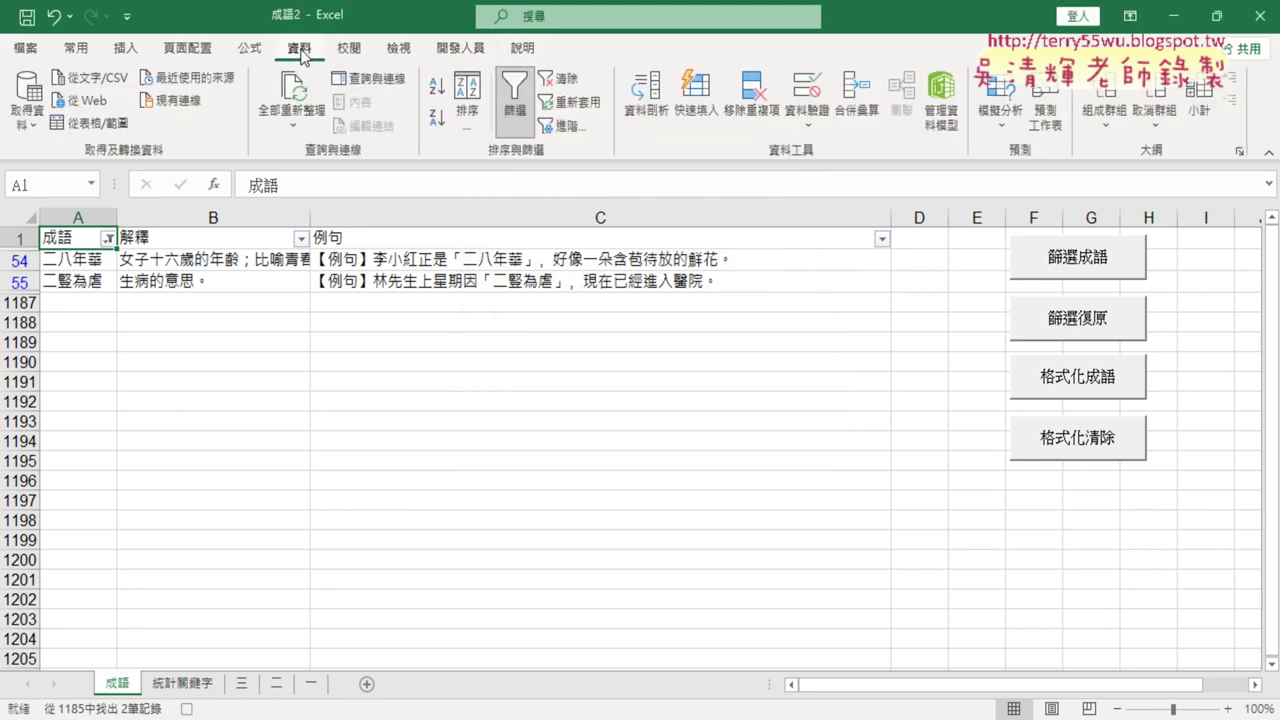
click(515, 100)
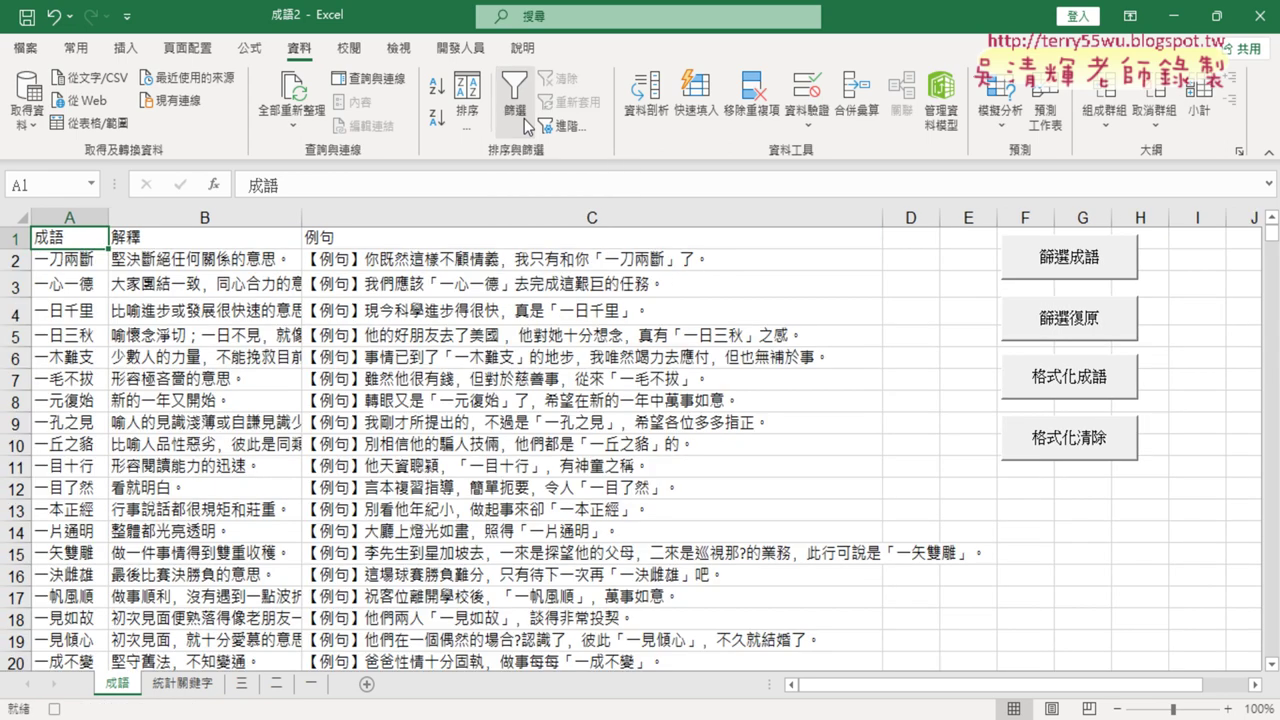
click(460, 48)
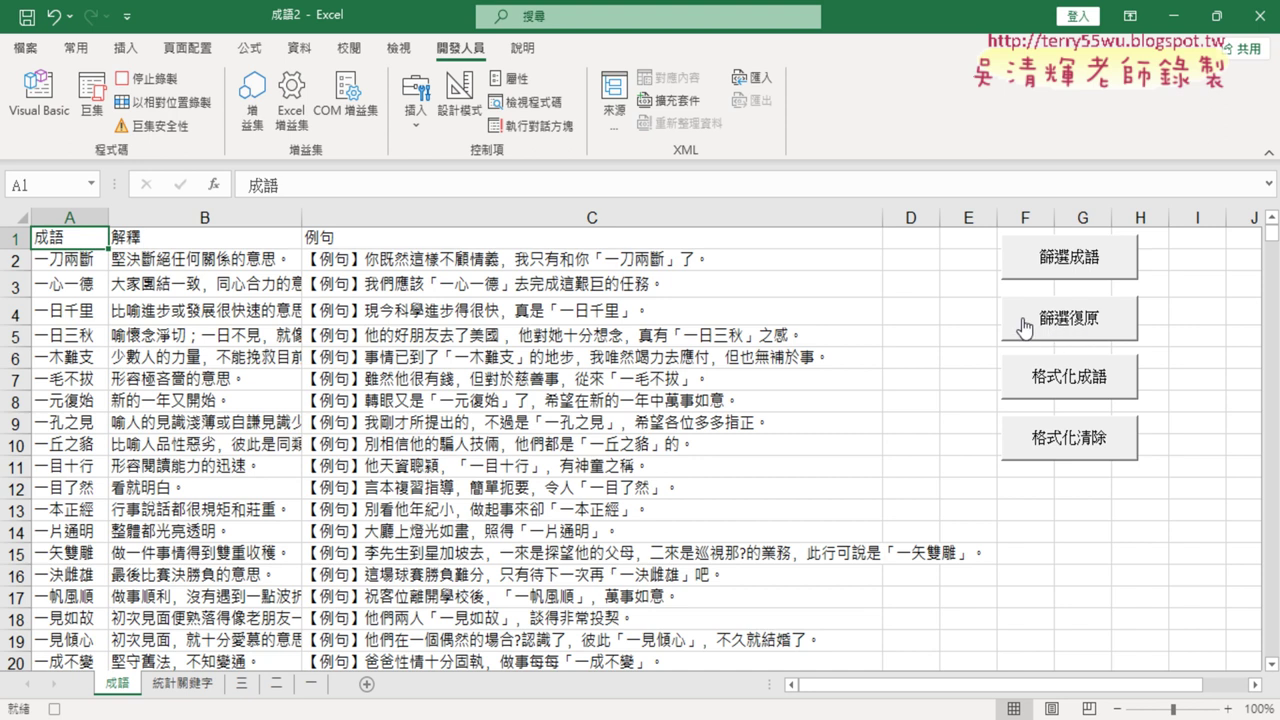
- Stop recording, then run the 篩選成語 macro from the Macros list
click(150, 79)
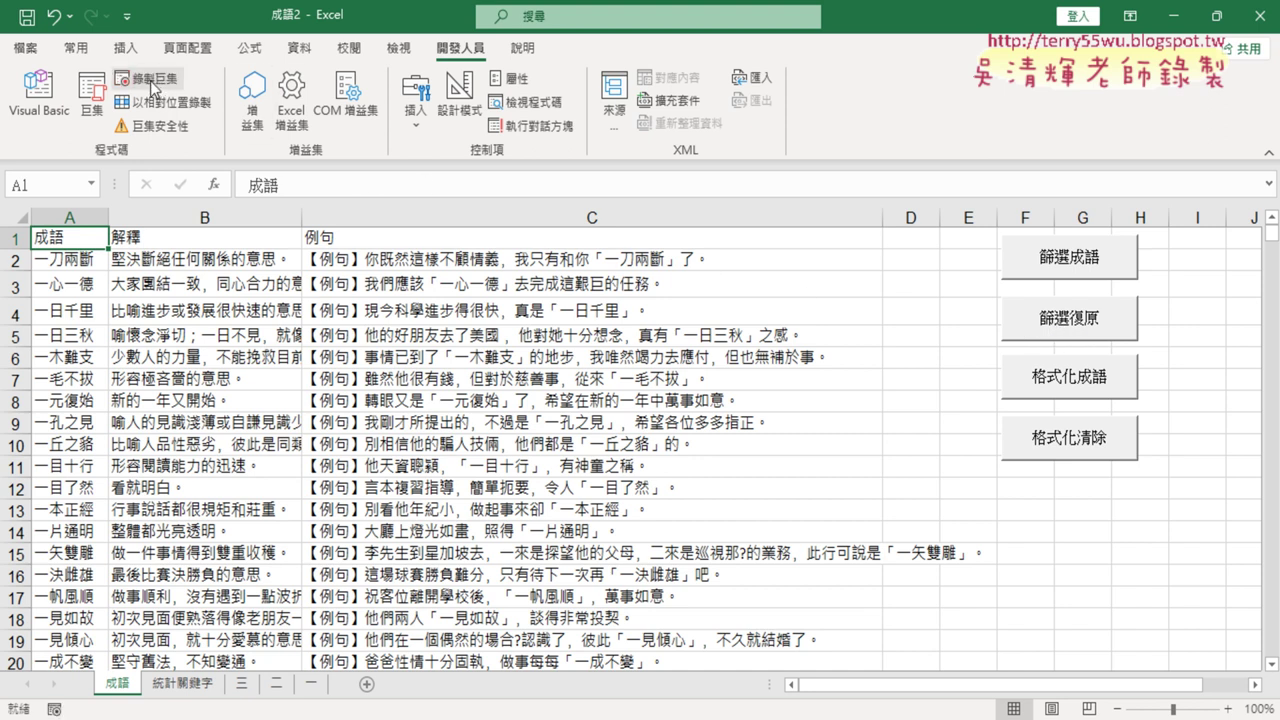
click(91, 100)
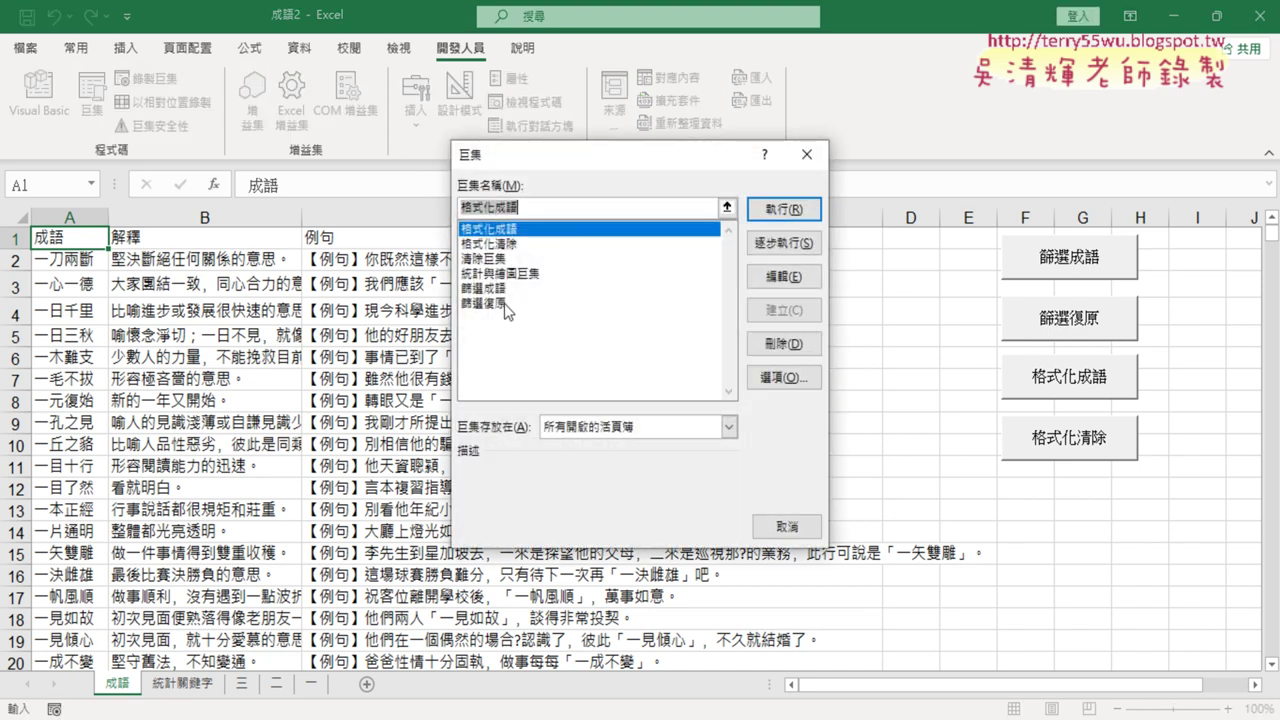
click(502, 289)
click(502, 302)
click(497, 290)
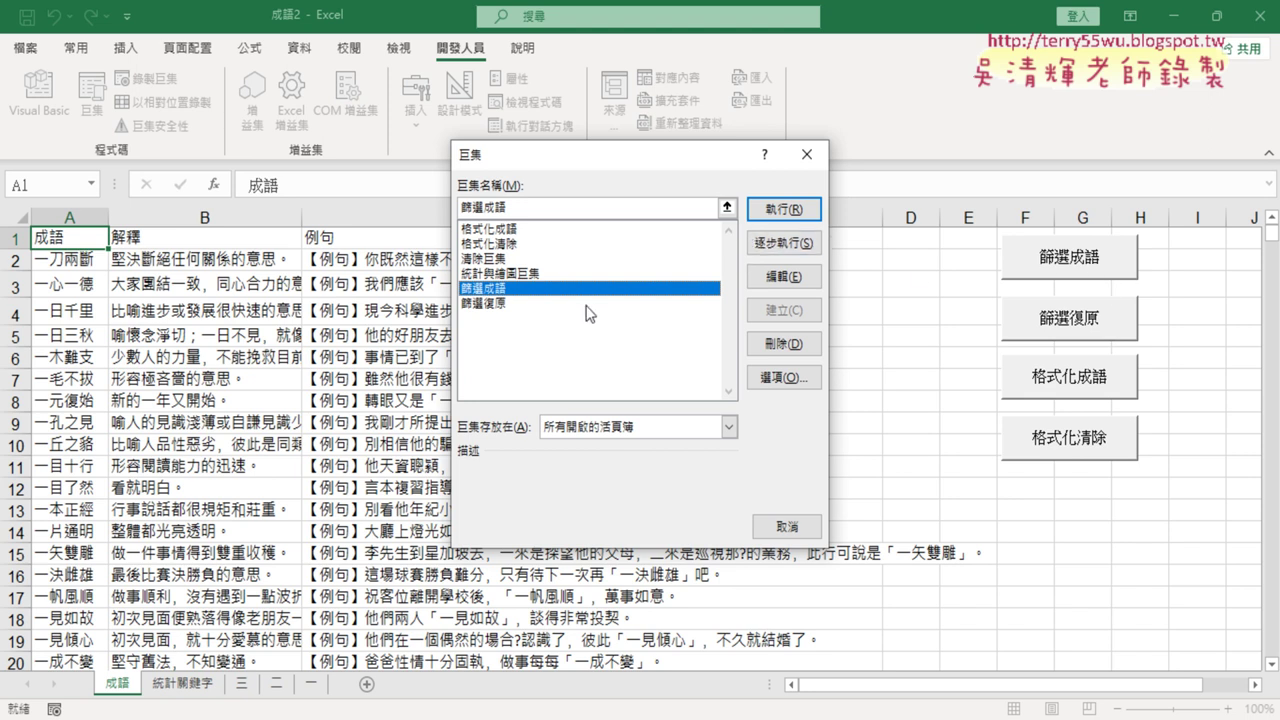
click(505, 303)
click(500, 289)
click(795, 210)
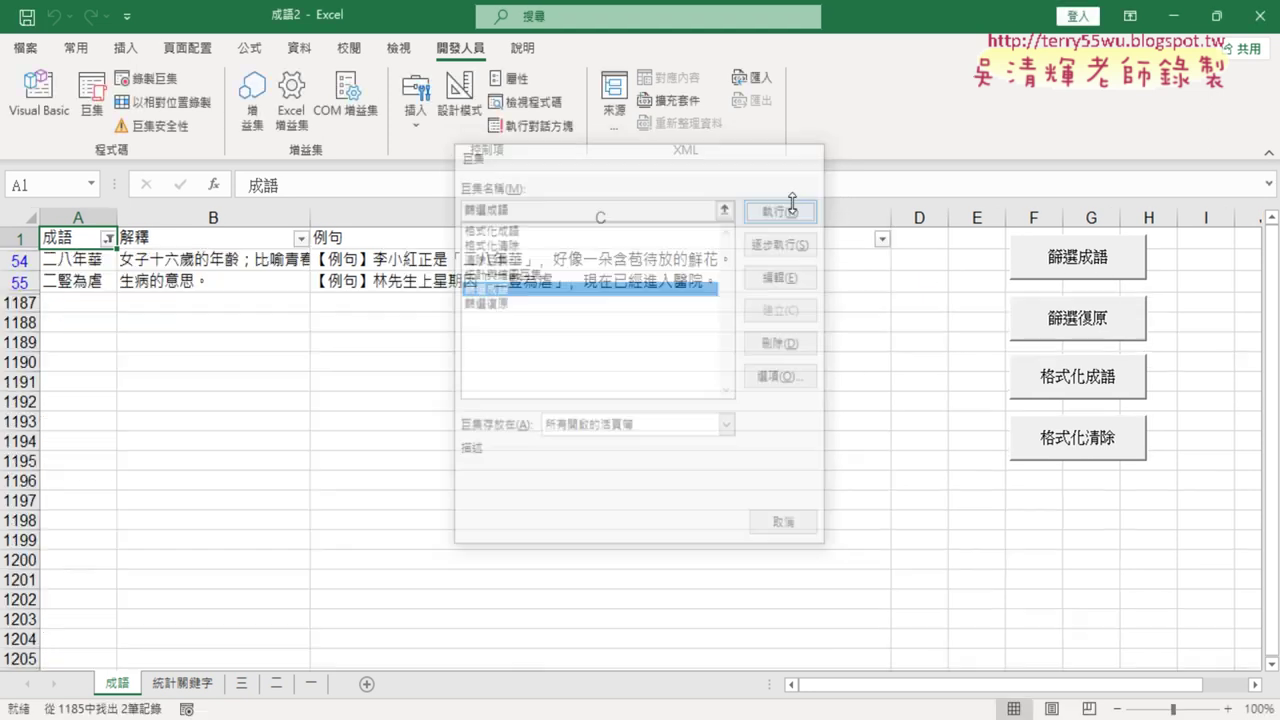
- Run the 篩選復原 macro to show all rows again
click(90, 108)
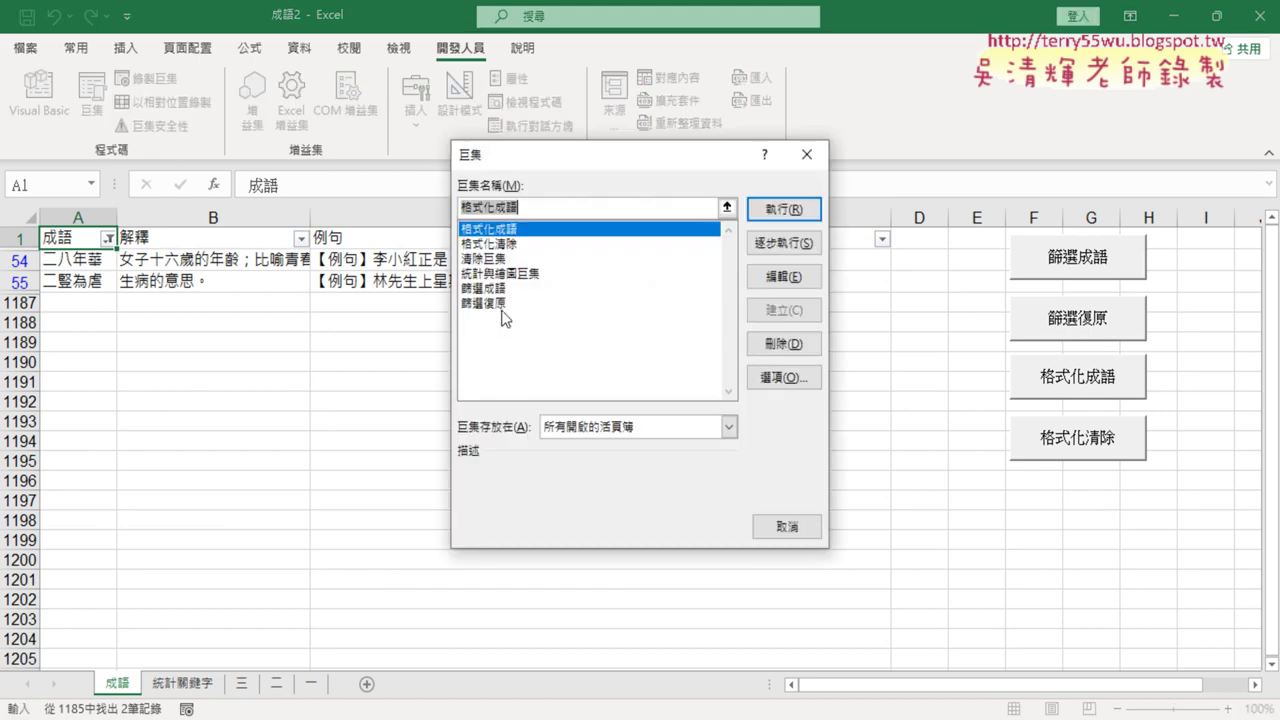
click(505, 305)
click(784, 210)
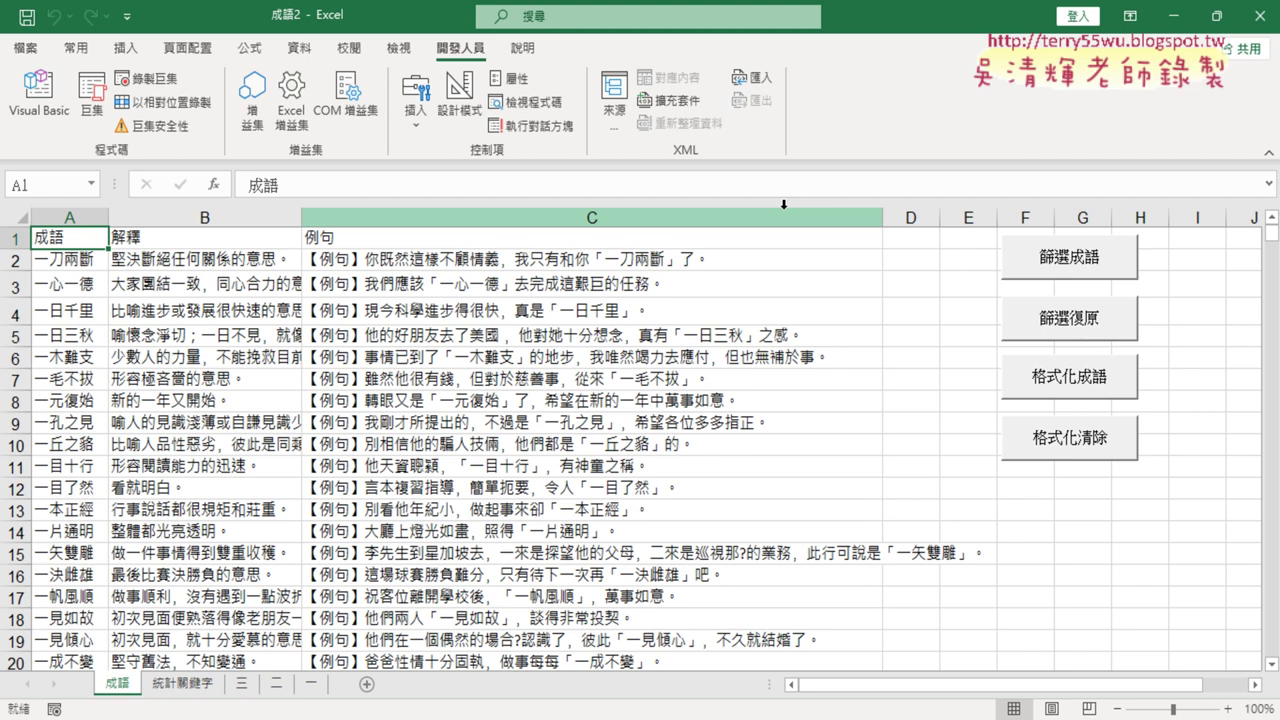
- Run 篩選成語 and 篩選復原 once more, then reopen Macros with 篩選成語 selected
click(90, 100)
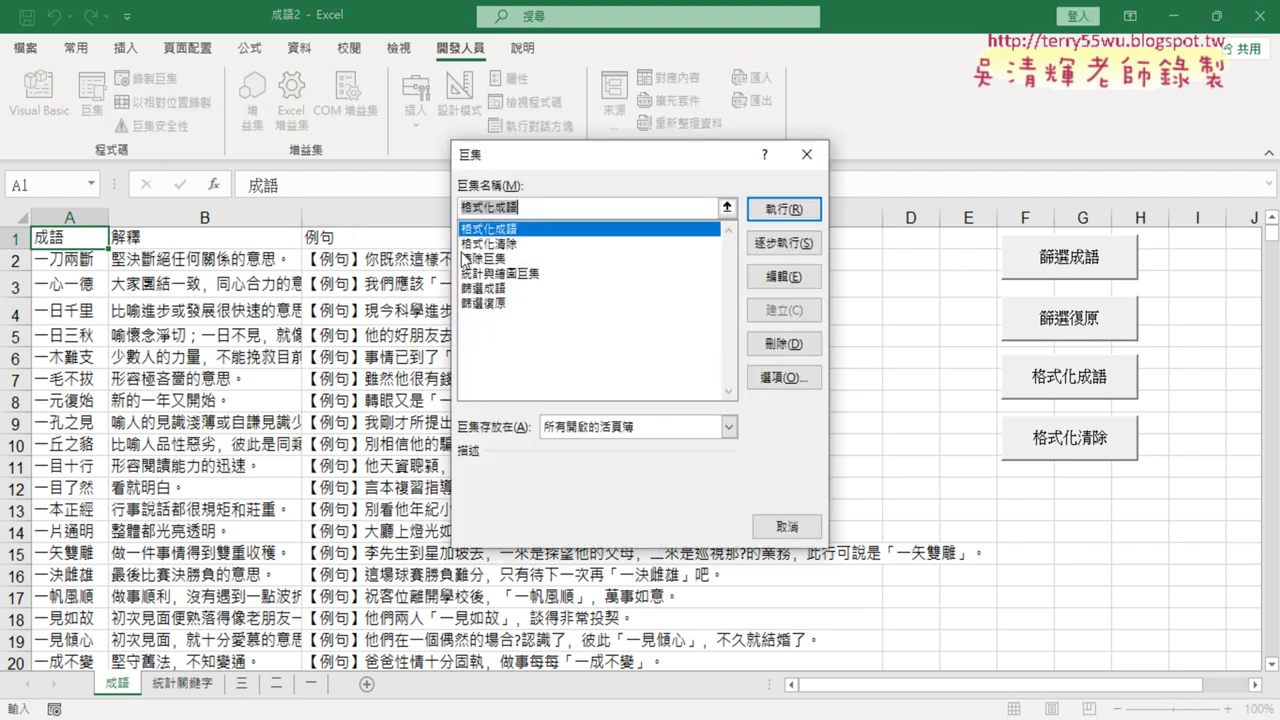
click(525, 288)
click(784, 209)
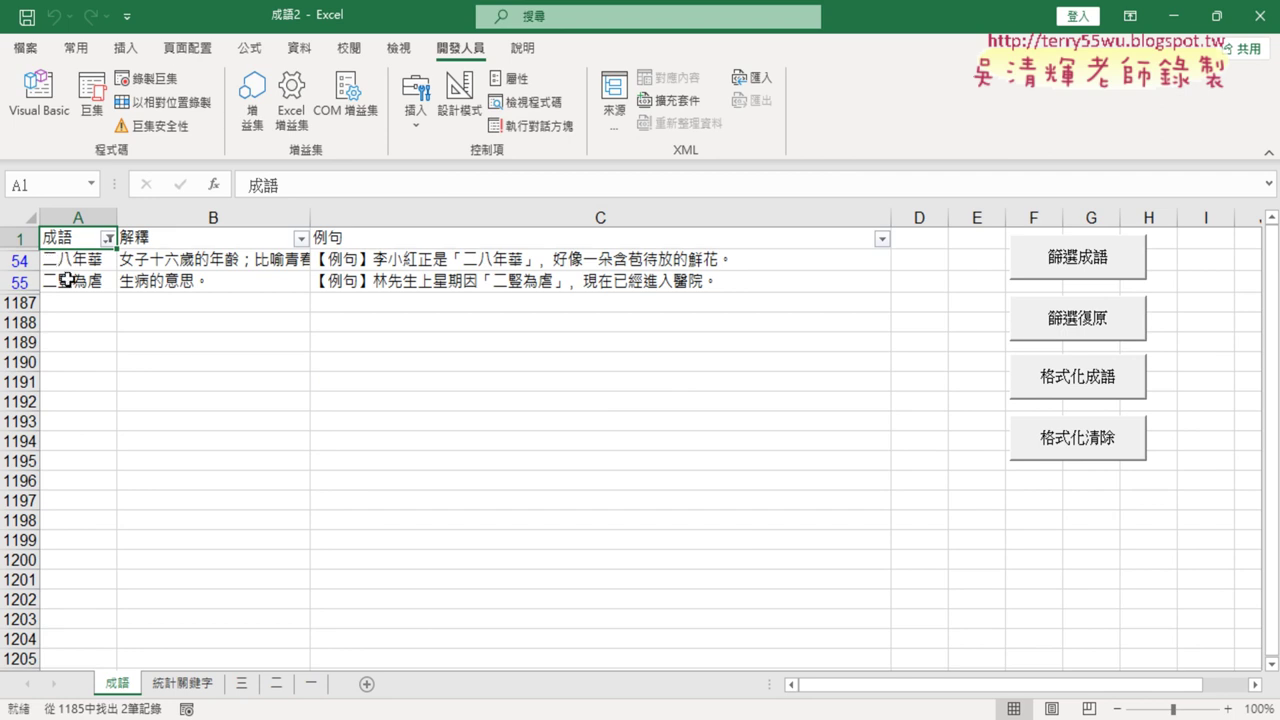
click(92, 105)
click(583, 302)
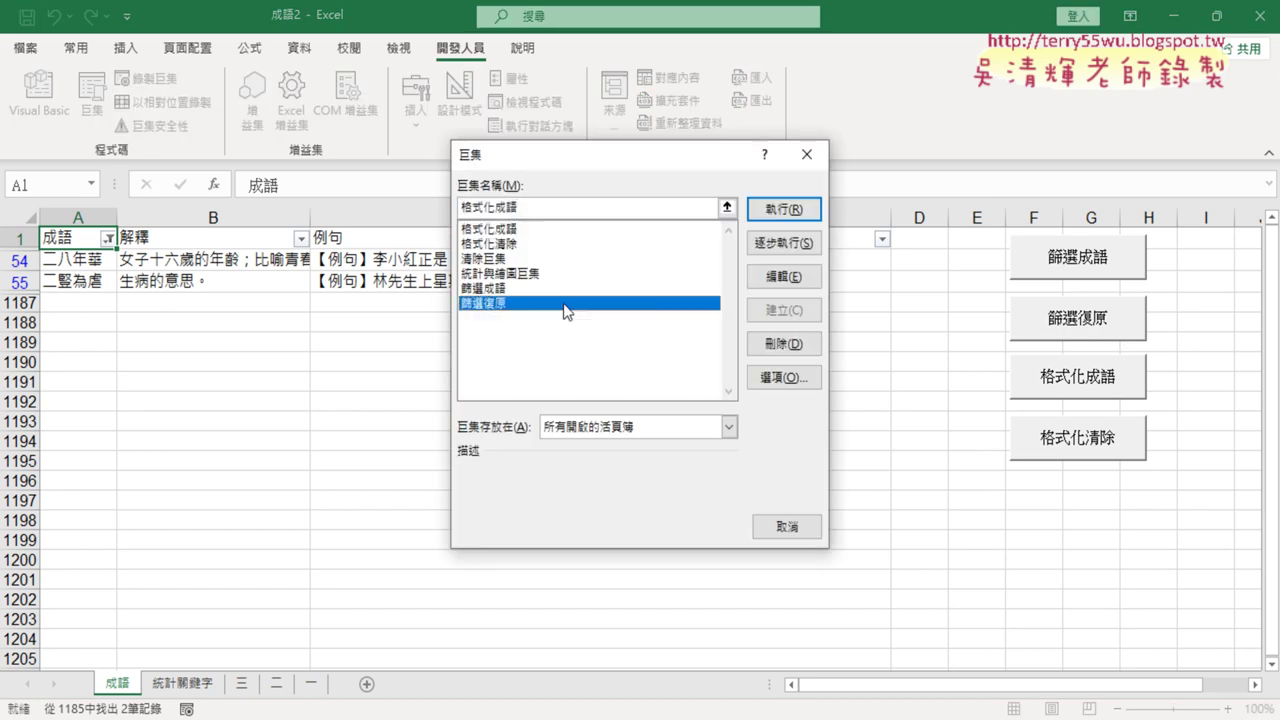
click(784, 209)
click(96, 105)
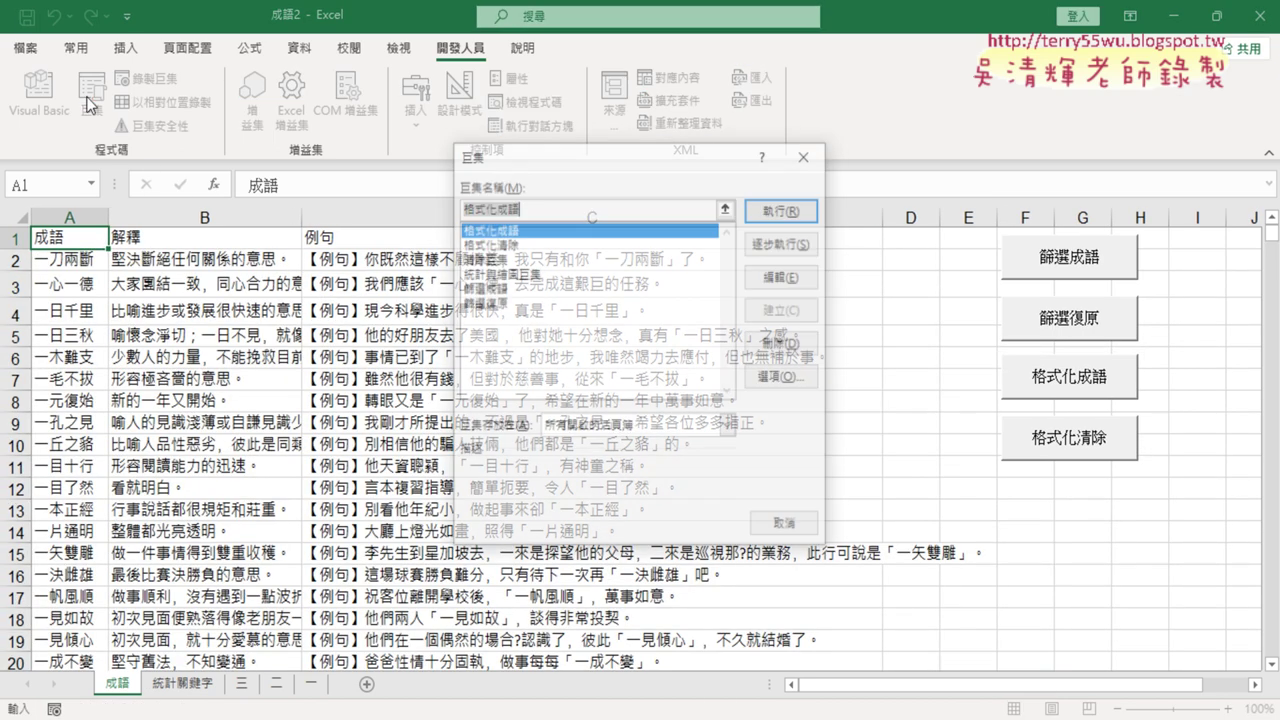
click(500, 290)
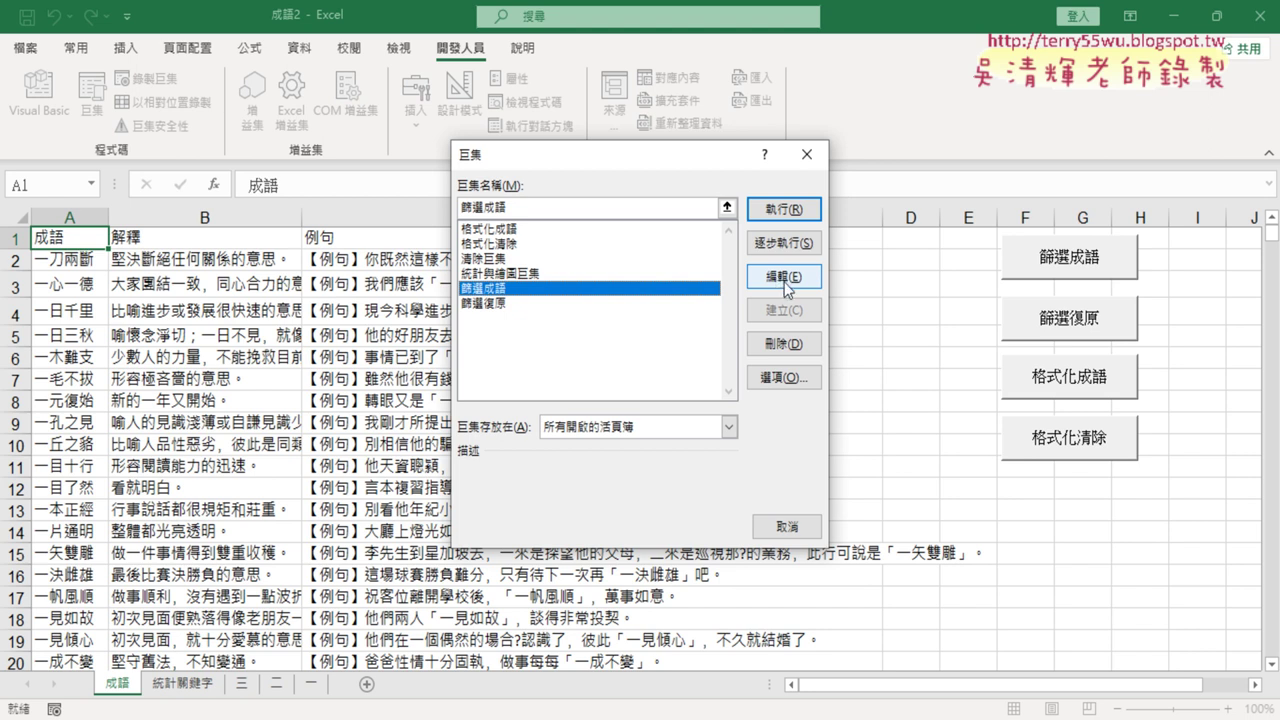
- Open 篩選成語 in the VBA editor and examine its AutoFilter statements
click(781, 282)
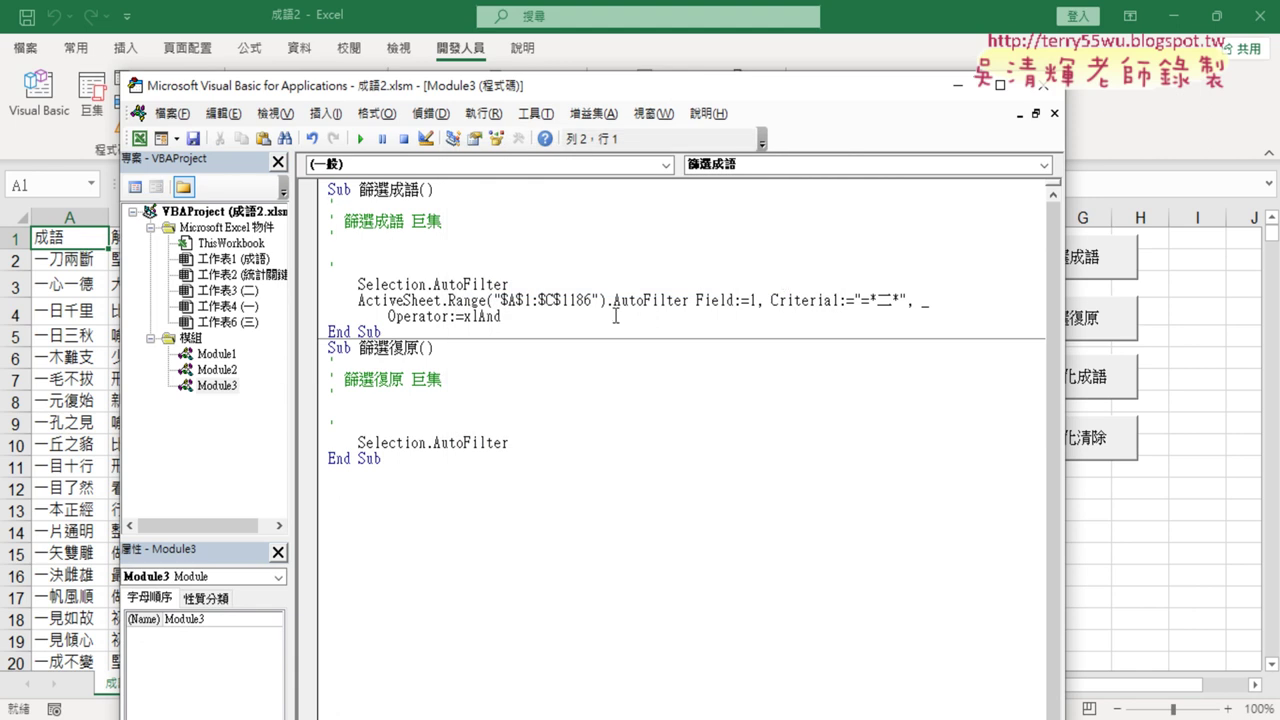
drag(510, 284, 300, 288)
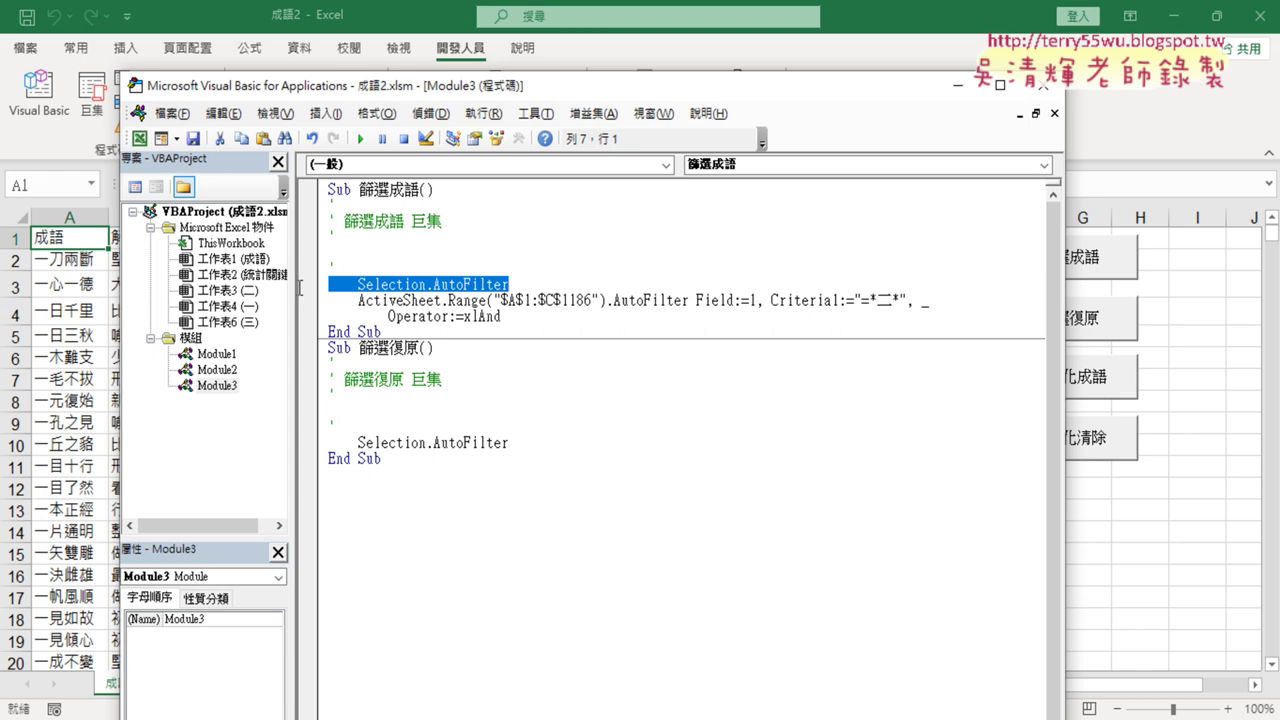
drag(522, 318, 316, 298)
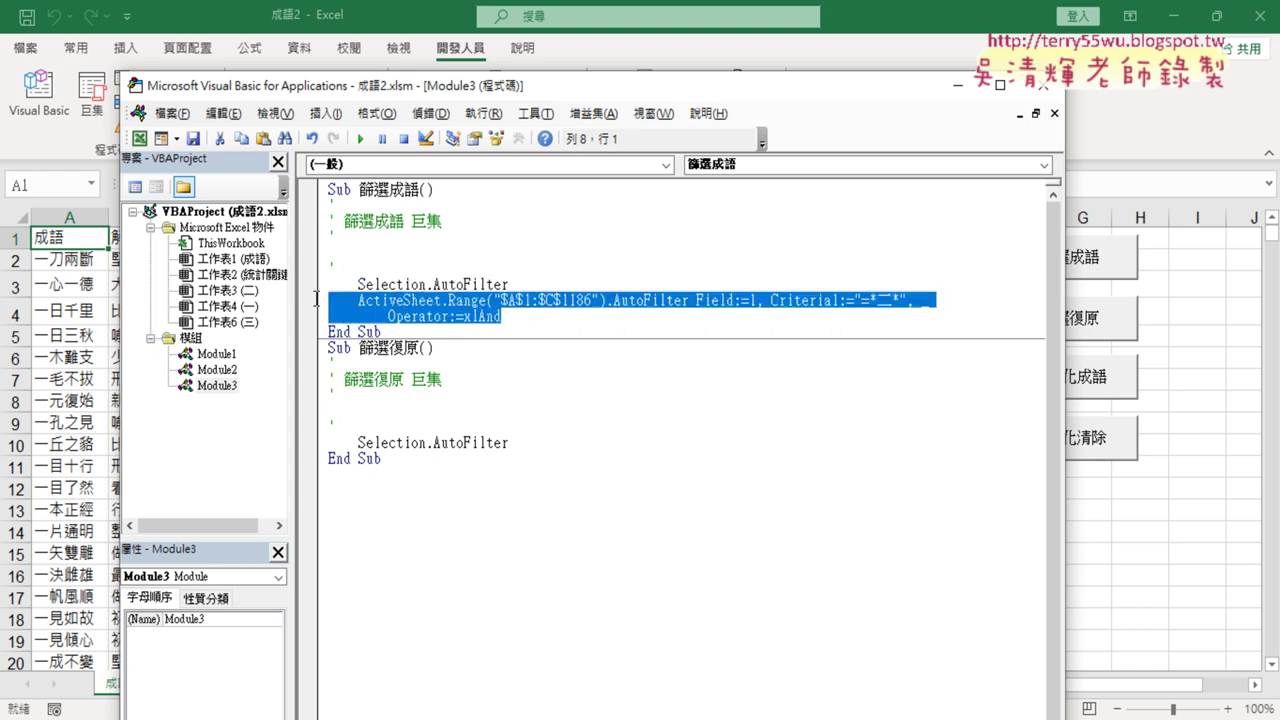
click(756, 326)
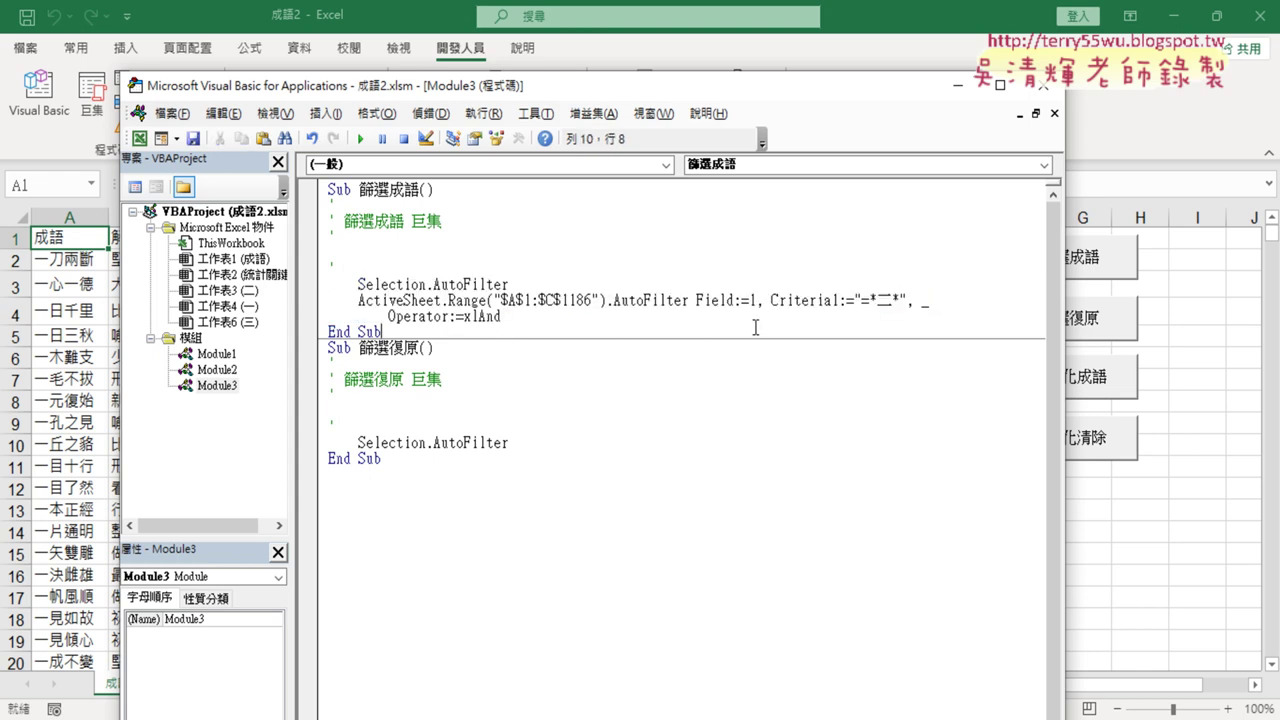
drag(914, 300, 931, 299)
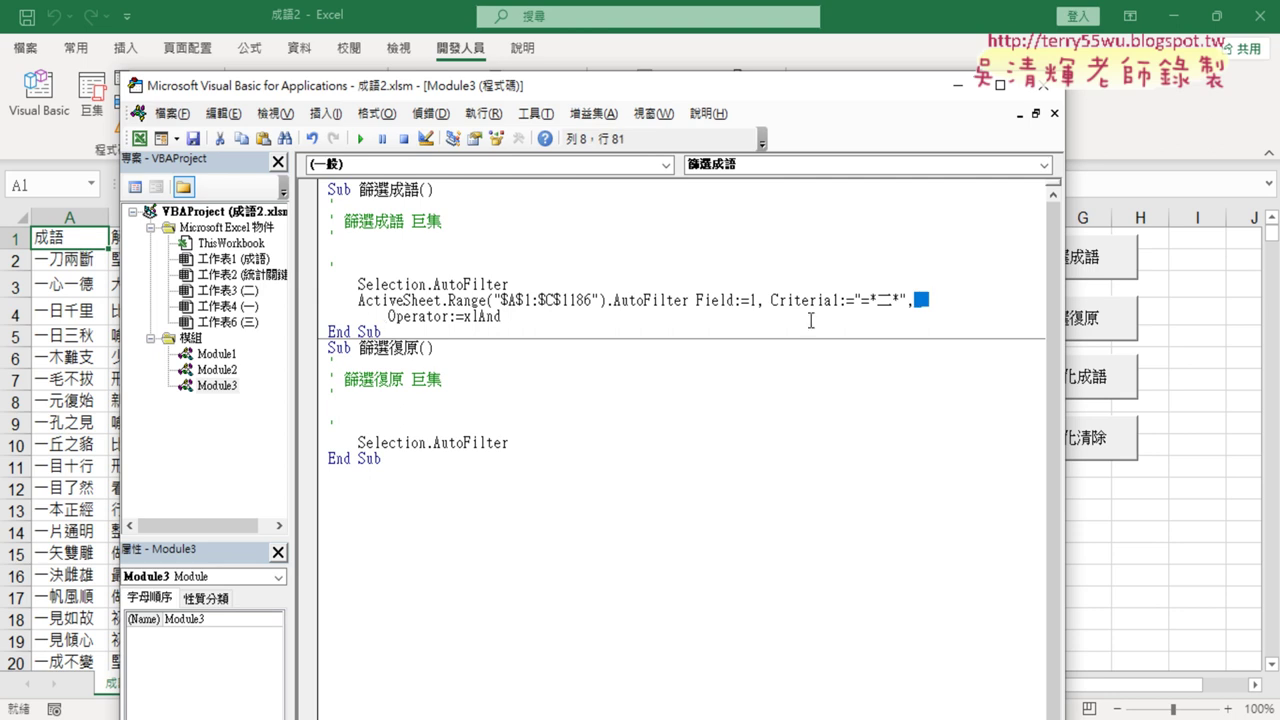
click(873, 312)
click(915, 300)
- Replace the recorded comment lines with the comment '1.按下篩選
drag(330, 262, 328, 205)
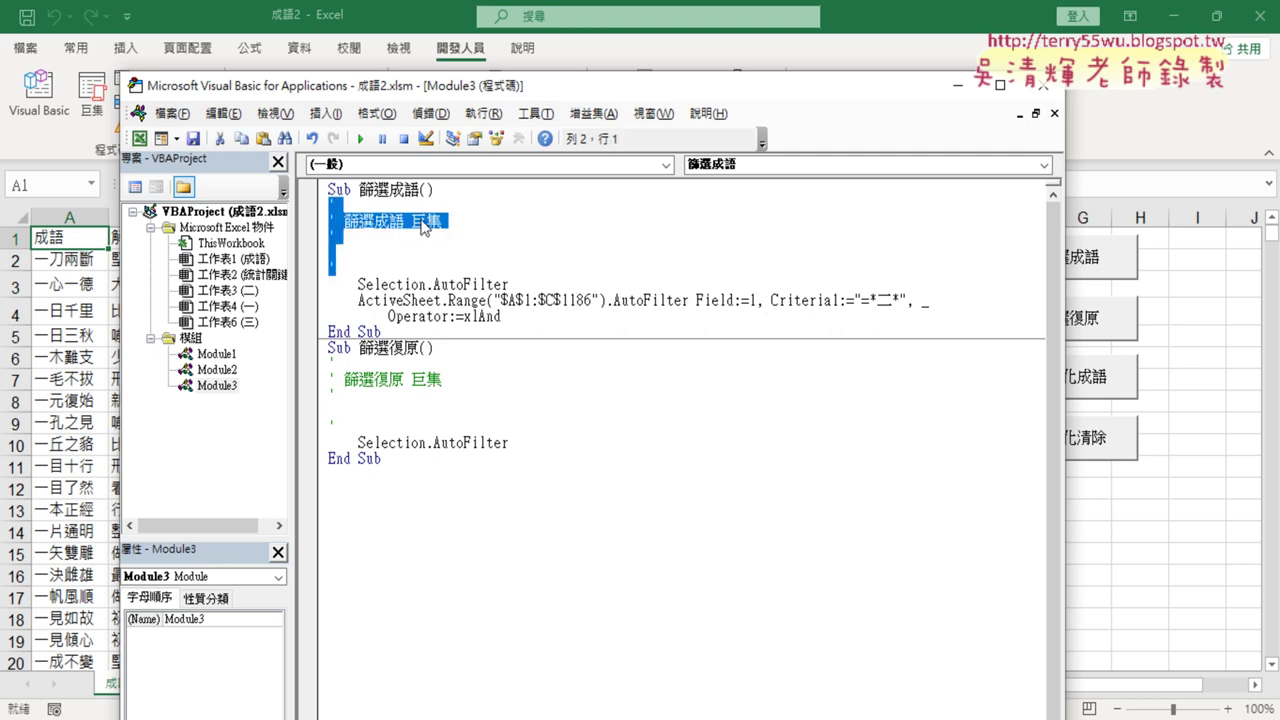
key(Delete)
key(Tab)
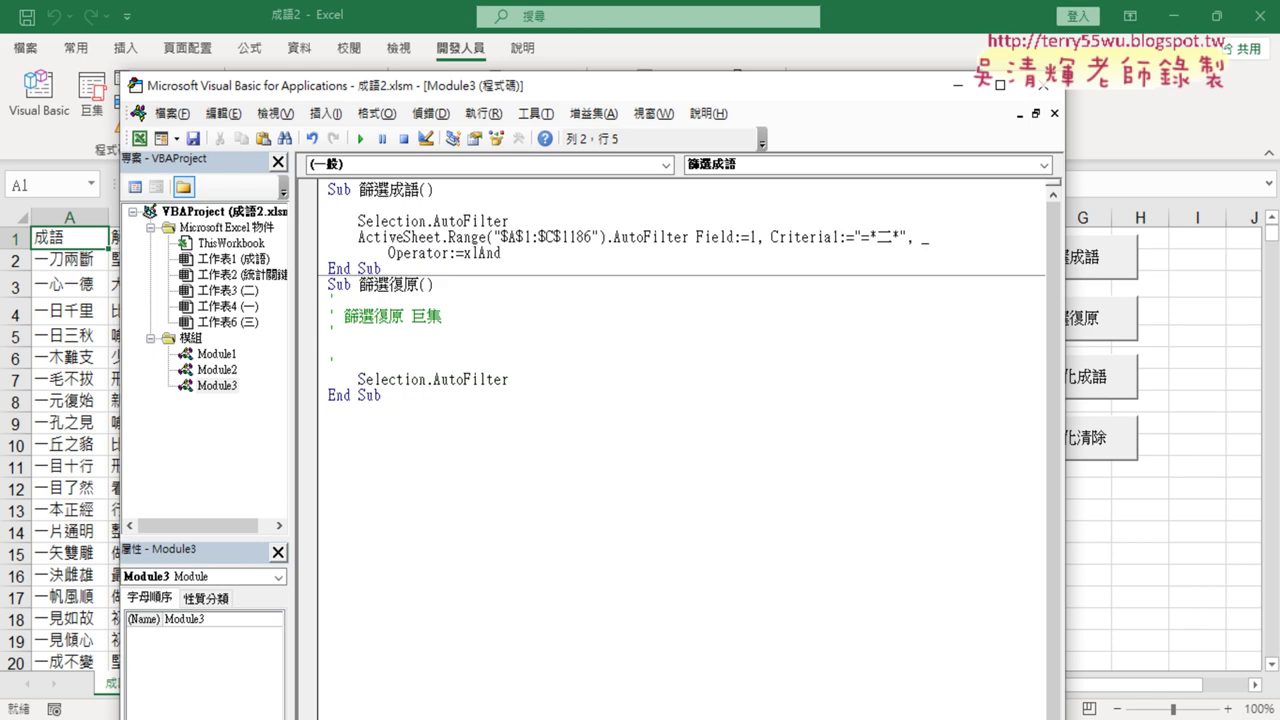
text(')
text(1.)
text(安)
text(下)
text(篩選)
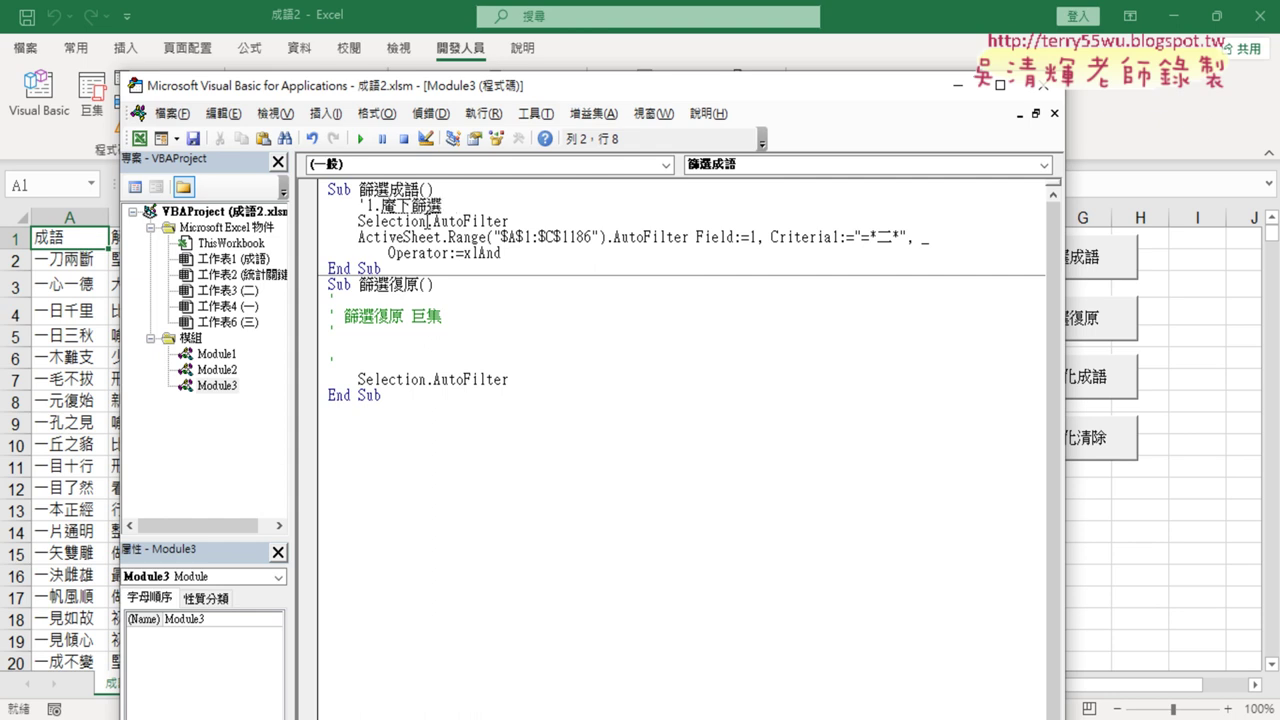
key(Left)
key(Left)
key(Left)
text(乃)
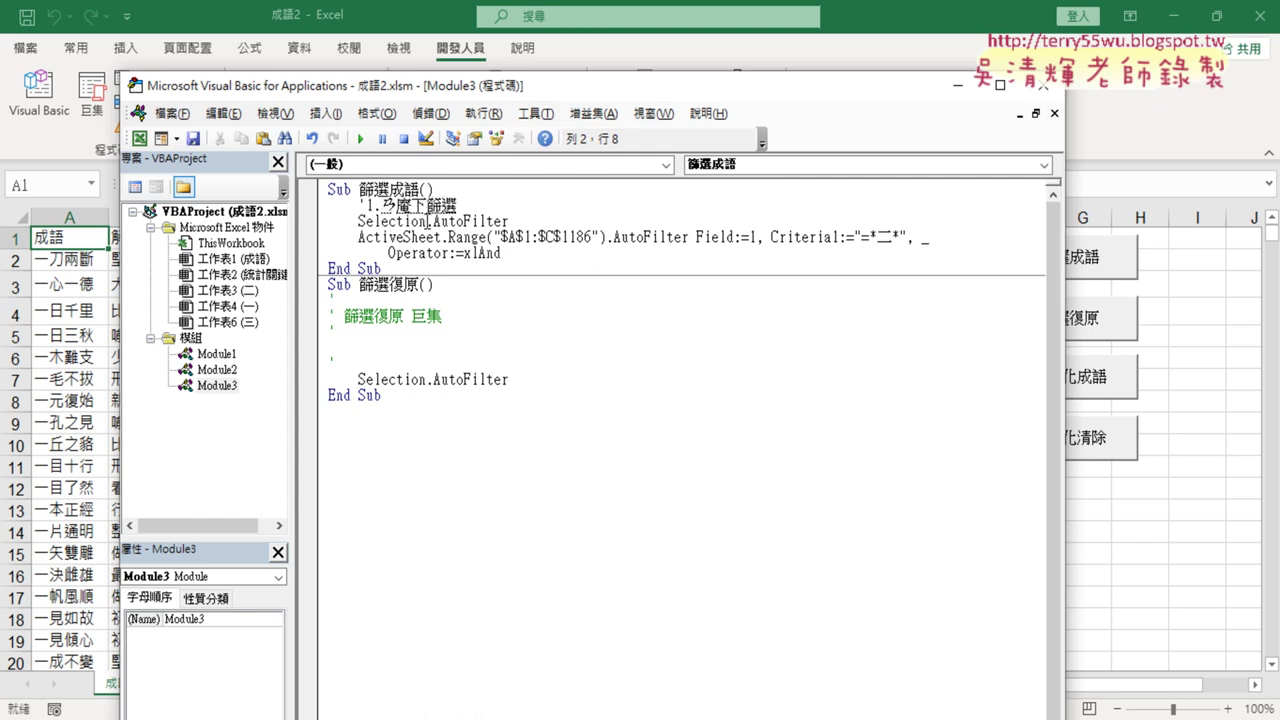
text(按)
key(Return)
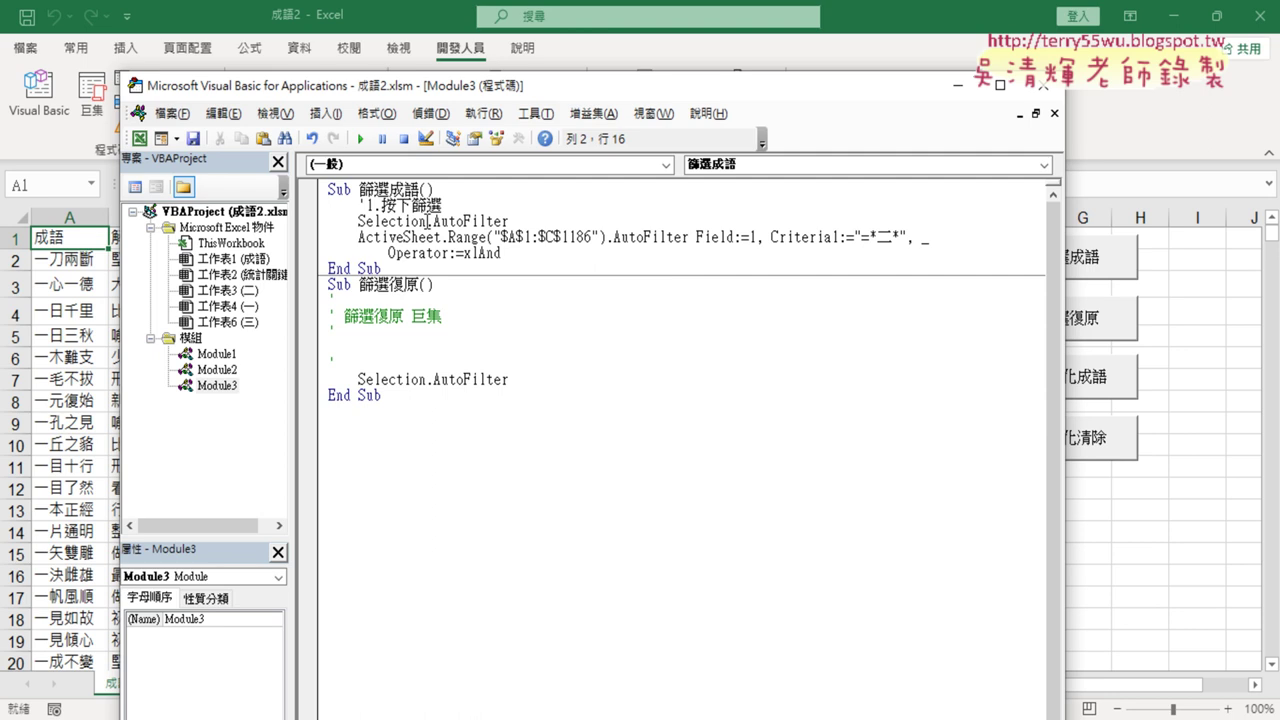
key(Down)
- Add the comment '2.文字篩選-->包含輸入二 below Selection.AutoFilter
key(End)
key(Return)
text(')
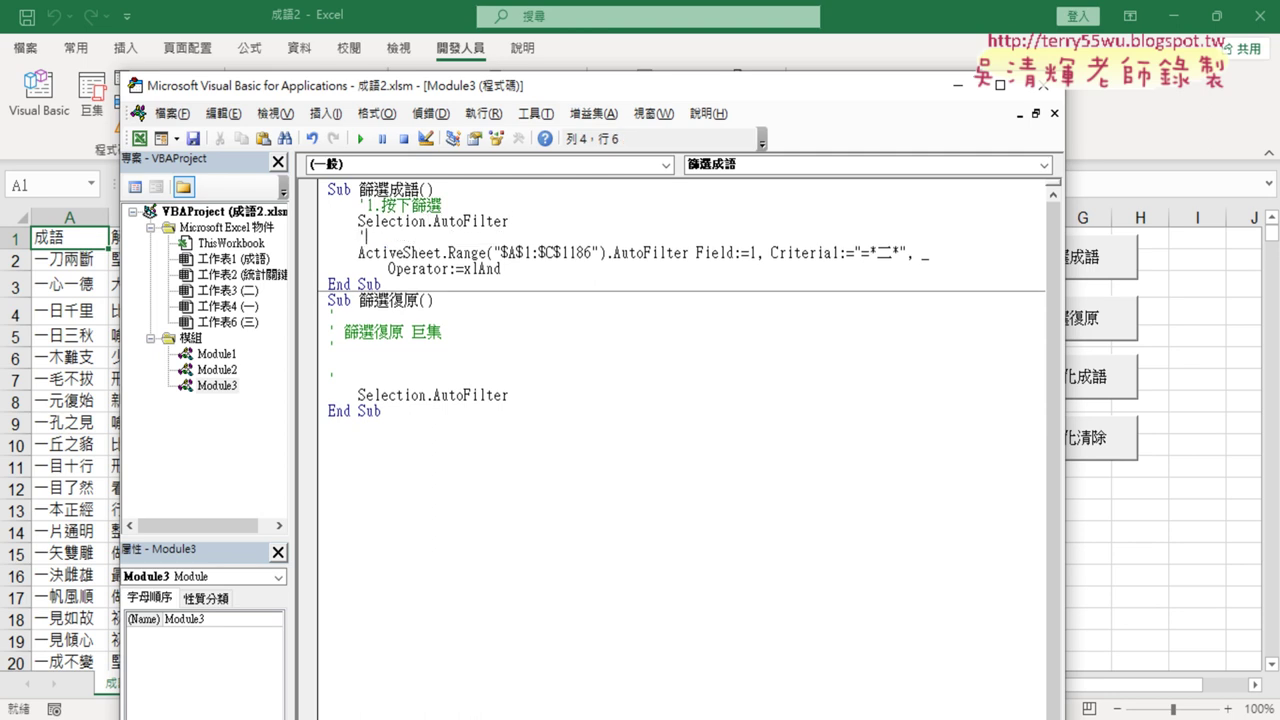
text(2.)
text(文)
text(ㄗ字篩選)
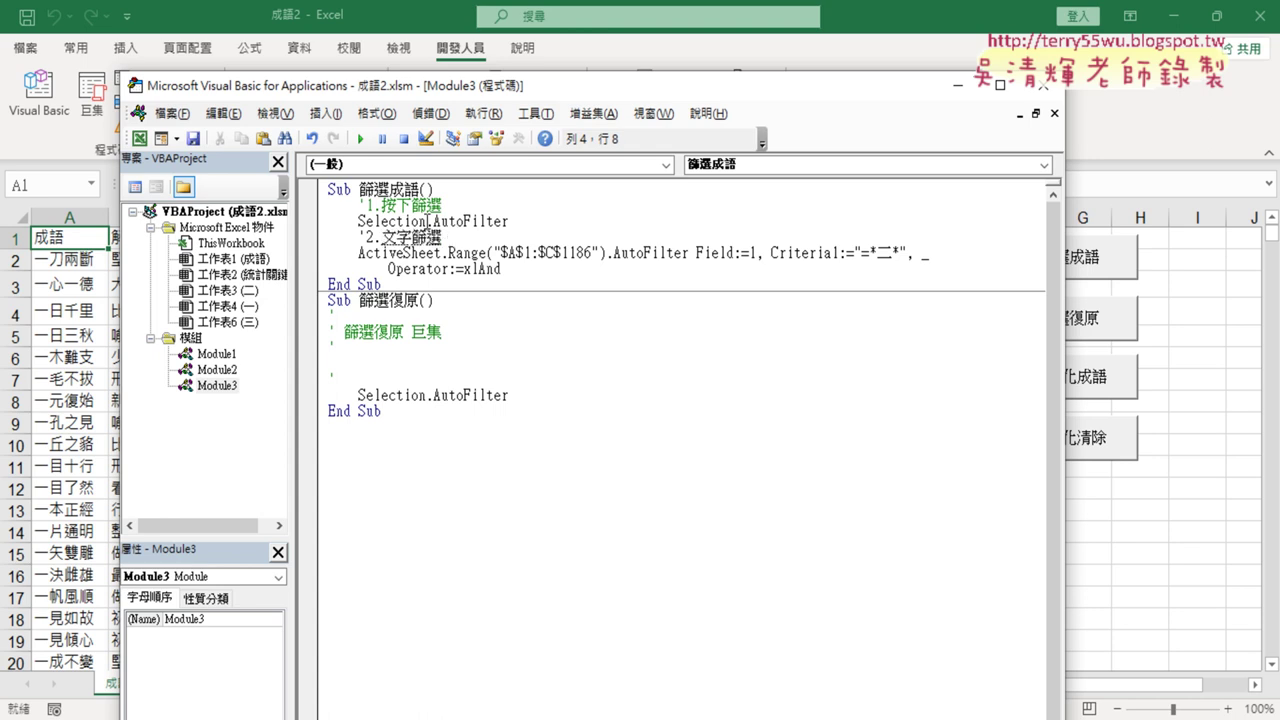
text(-)
text(->包)
text(含)
text(輸入)
text(二)
key(Down)
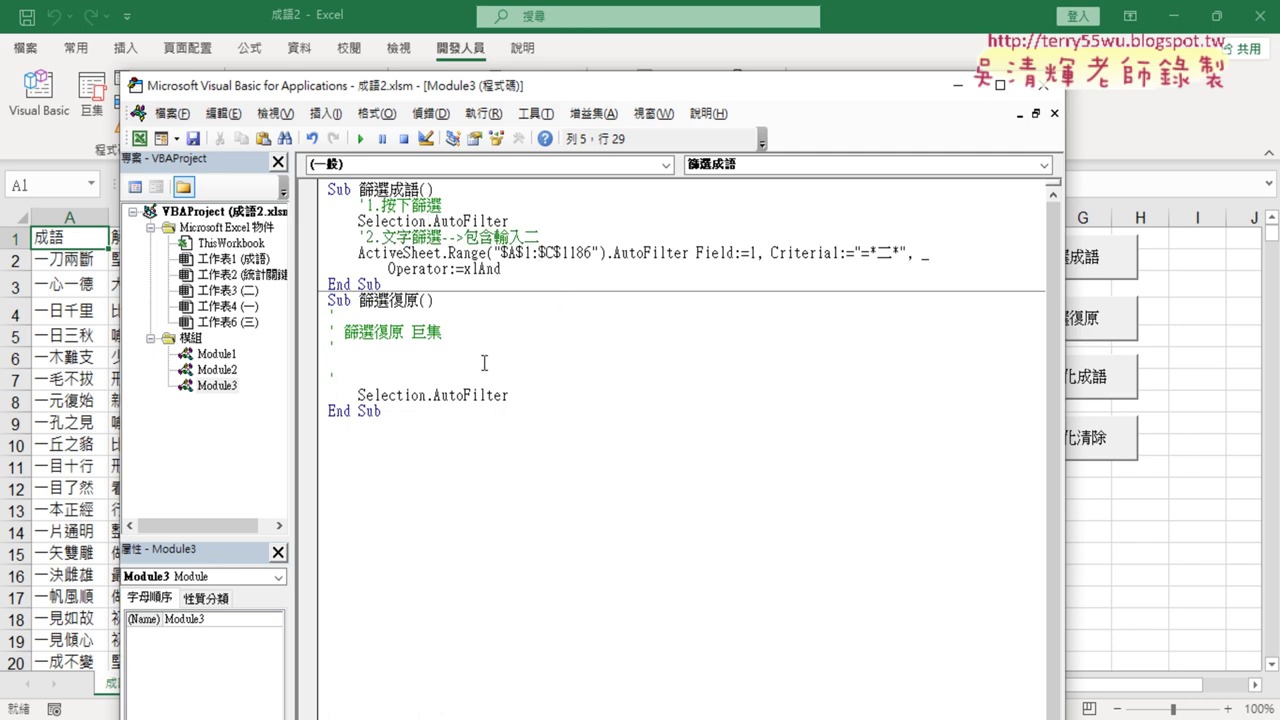
- Delete 篩選復原's recorded comments and blank line, leaving only Selection.AutoFilter
drag(374, 374, 343, 320)
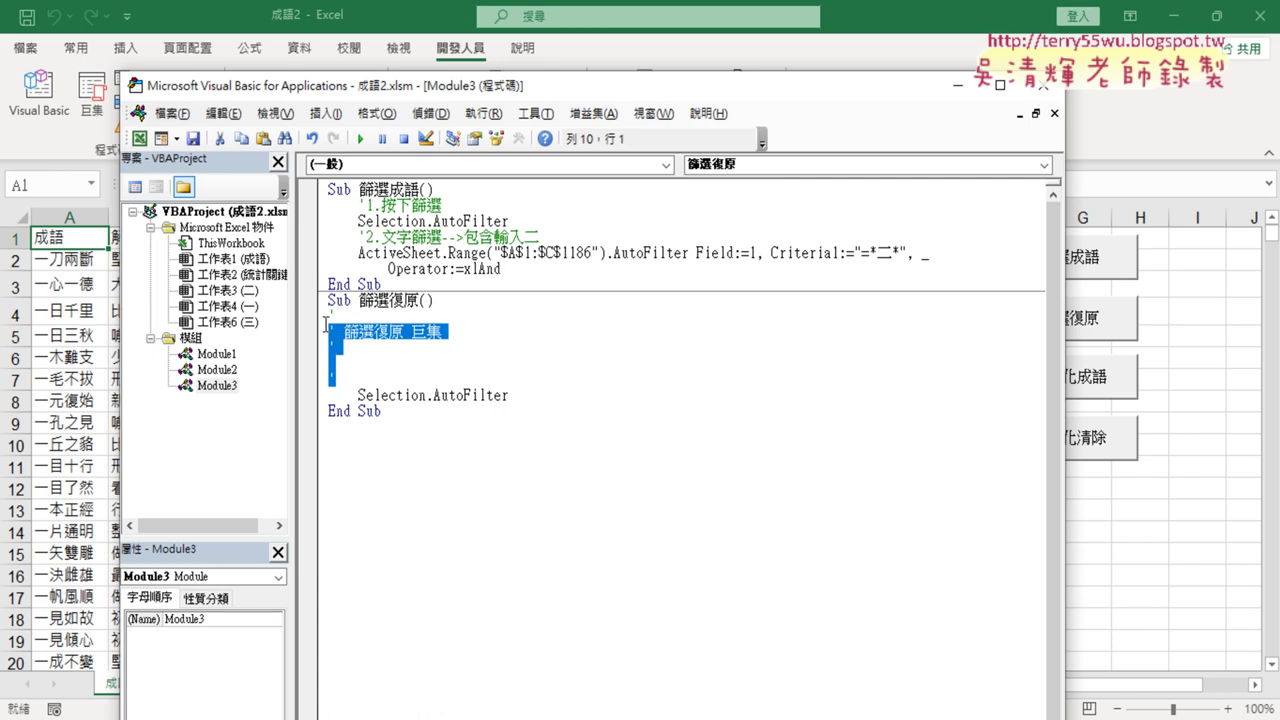
key(Delete)
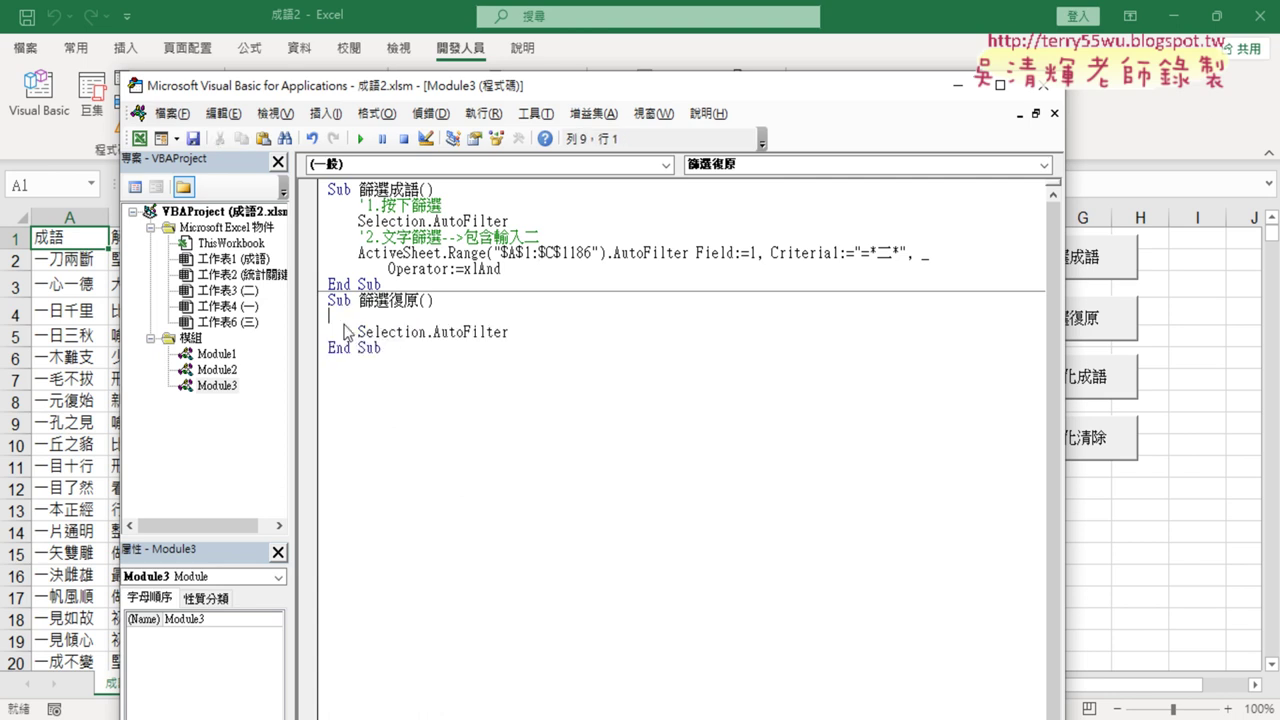
key(Delete)
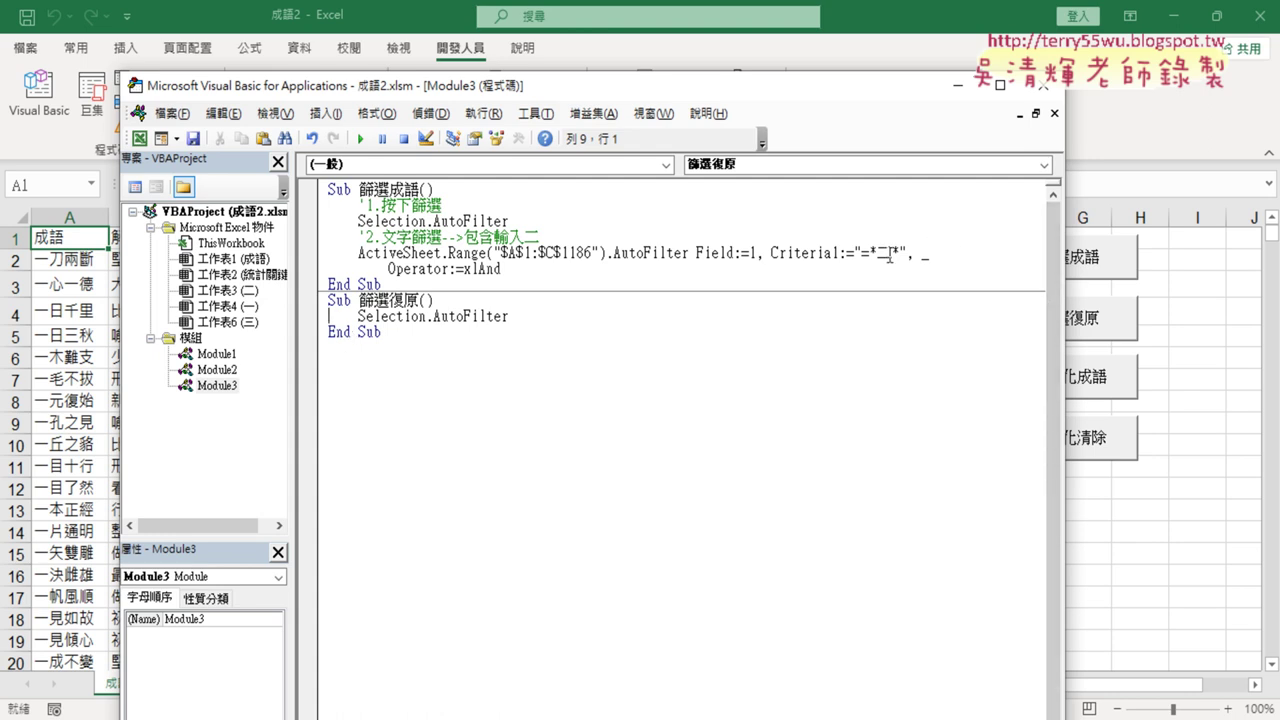
drag(893, 254, 875, 254)
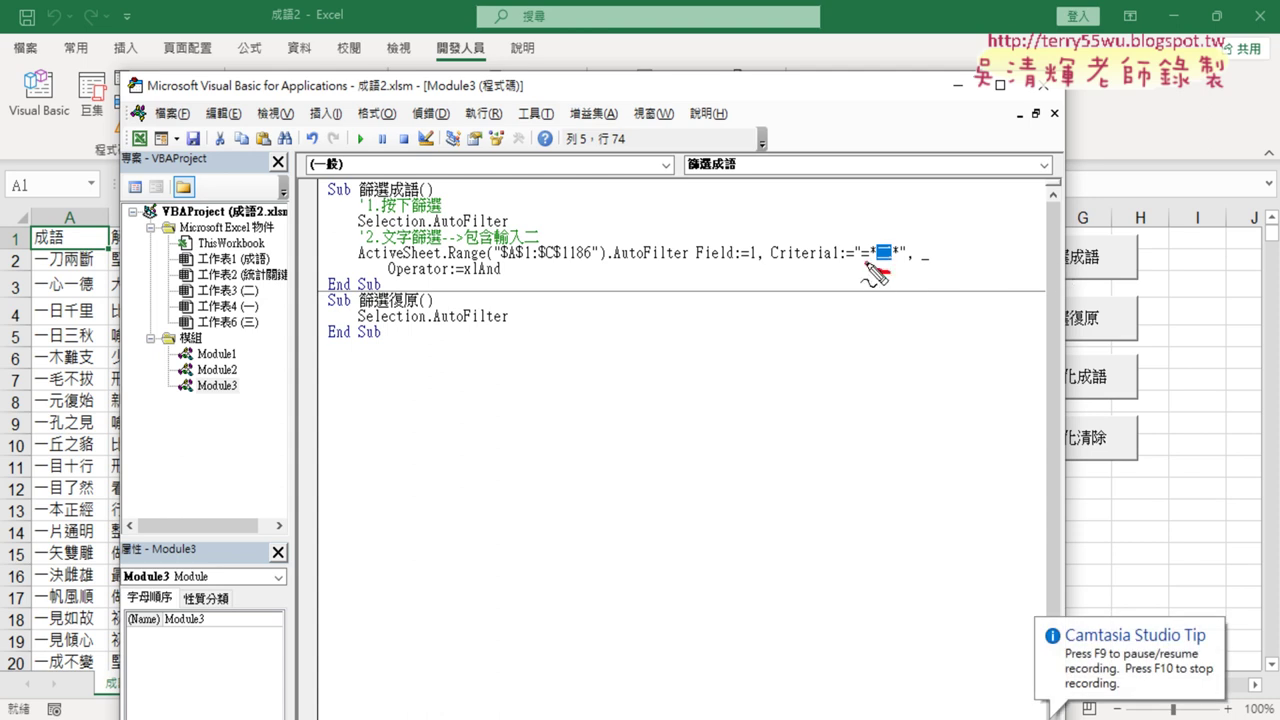
drag(866, 262, 904, 276)
drag(540, 242, 546, 250)
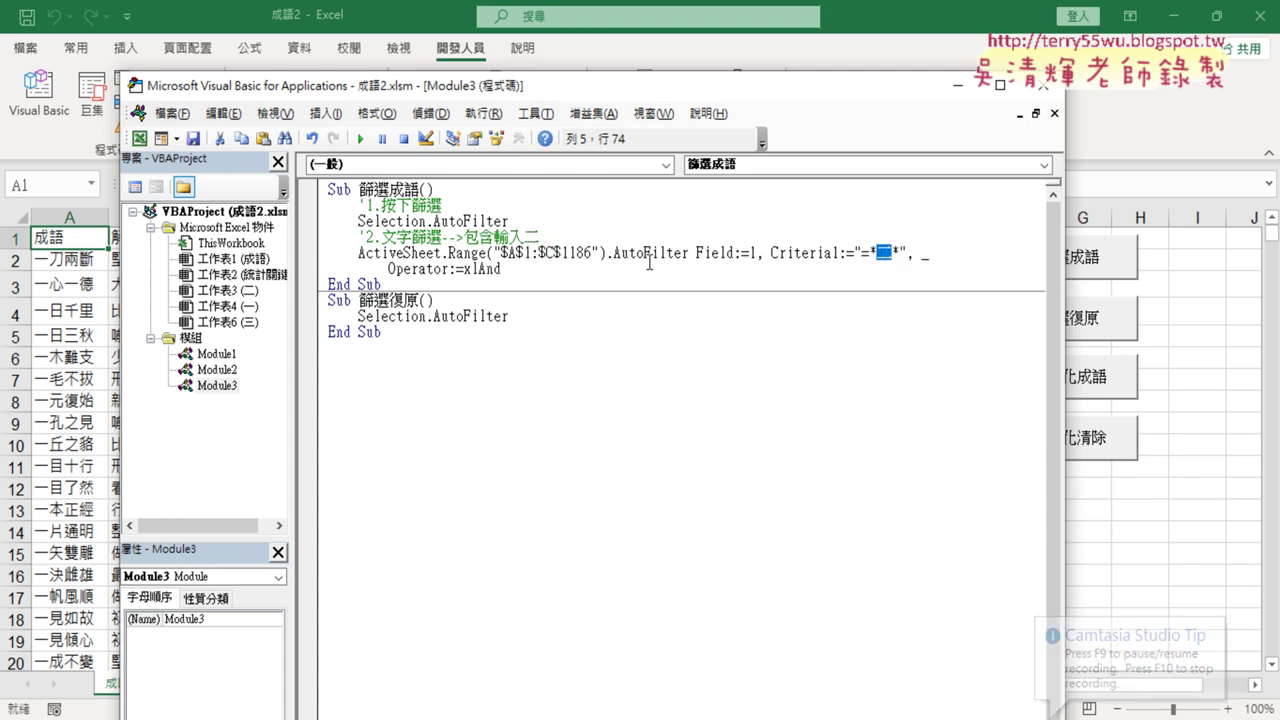
click(486, 188)
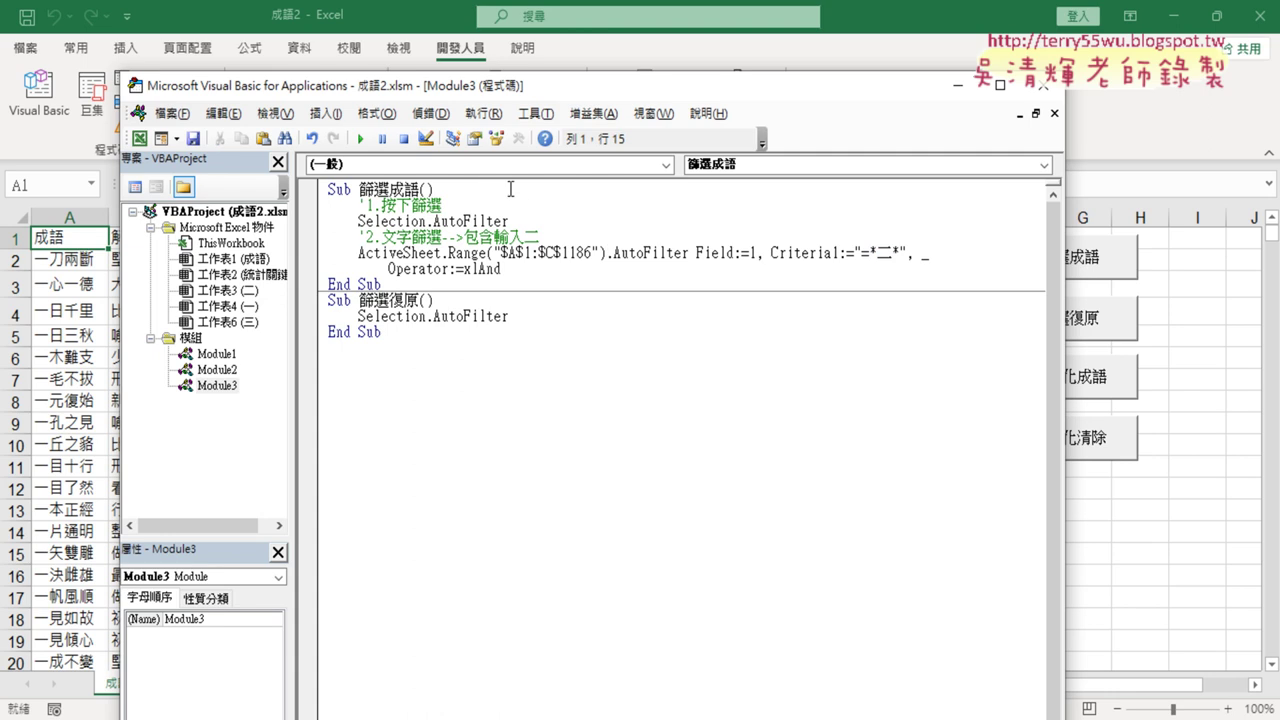
- Insert a line after Sub 篩選成語() calling InputBox("請輸入成語關鍵字!!")
key(Return)
text(ㄉ)
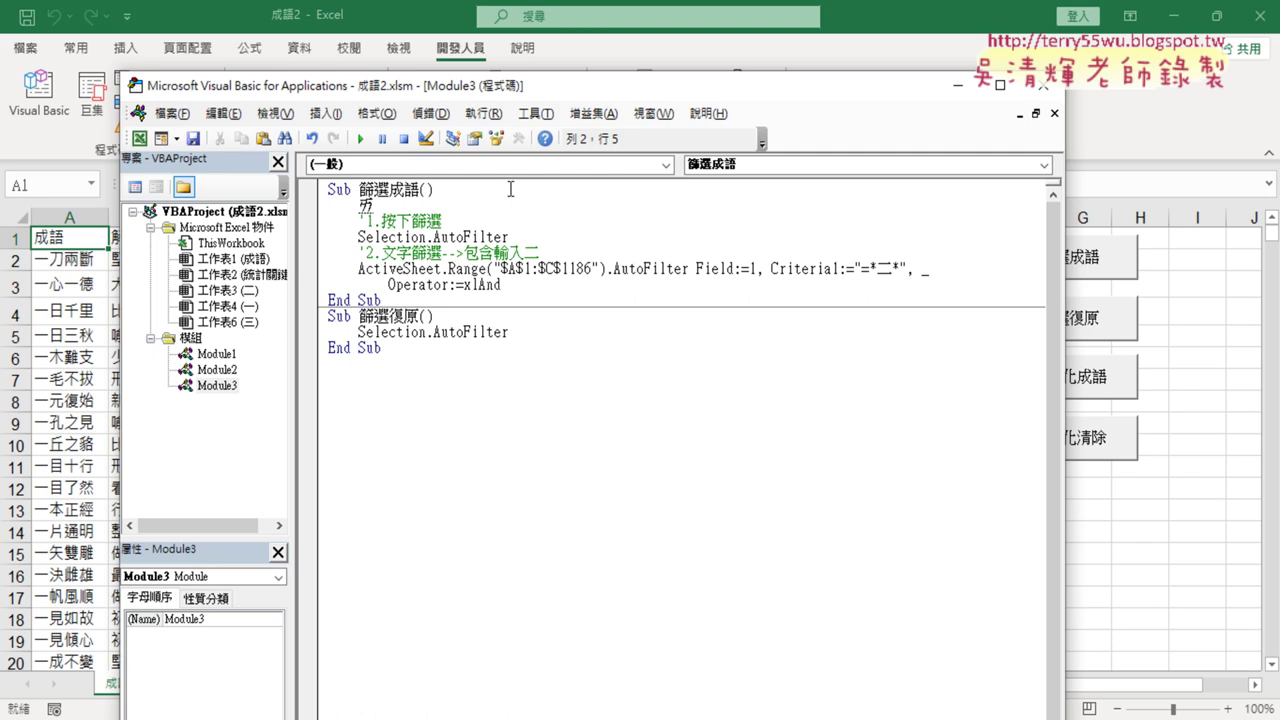
text(inp)
text(utb)
text(ox)
text(())
key(Left)
text("")
key(Left)
text(請)
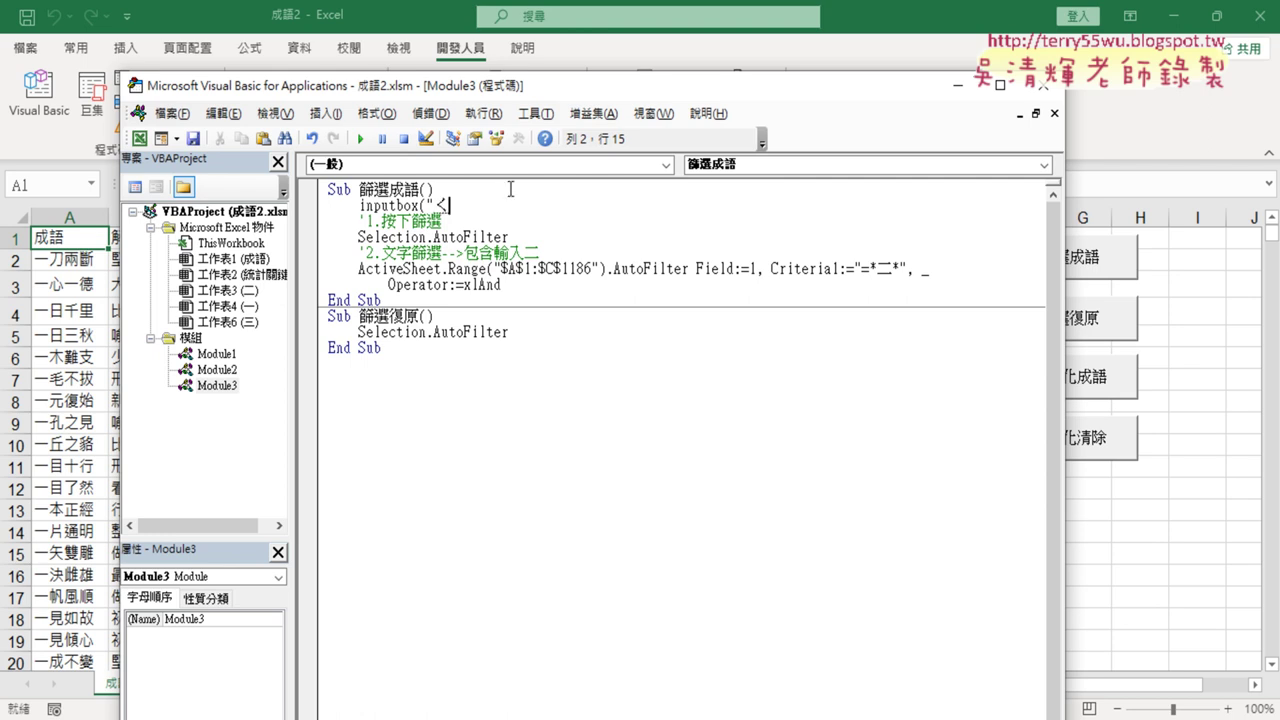
text(ㄕㄨ)
text(輸入)
text(成語)
text(關)
text(鍵字)
key(Return)
text("))
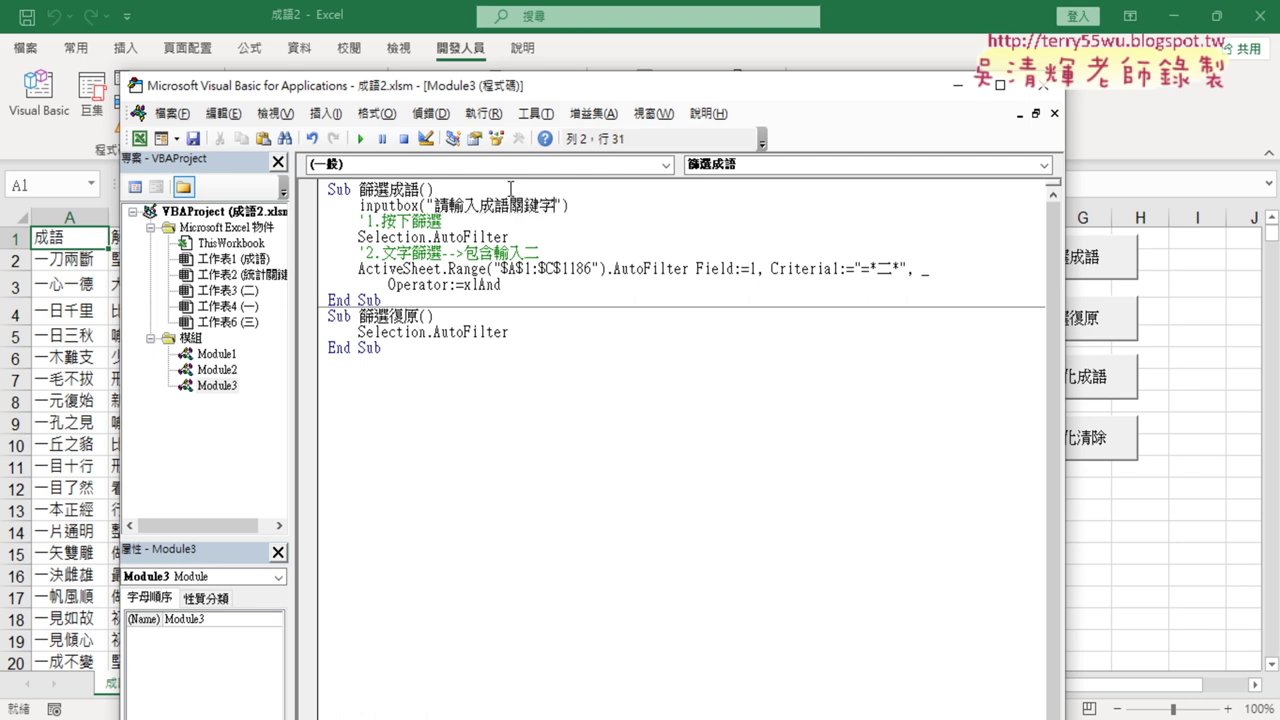
text(!!)
- Assign the InputBox result to the variable x
drag(583, 205, 359, 205)
click(359, 205)
text(x)
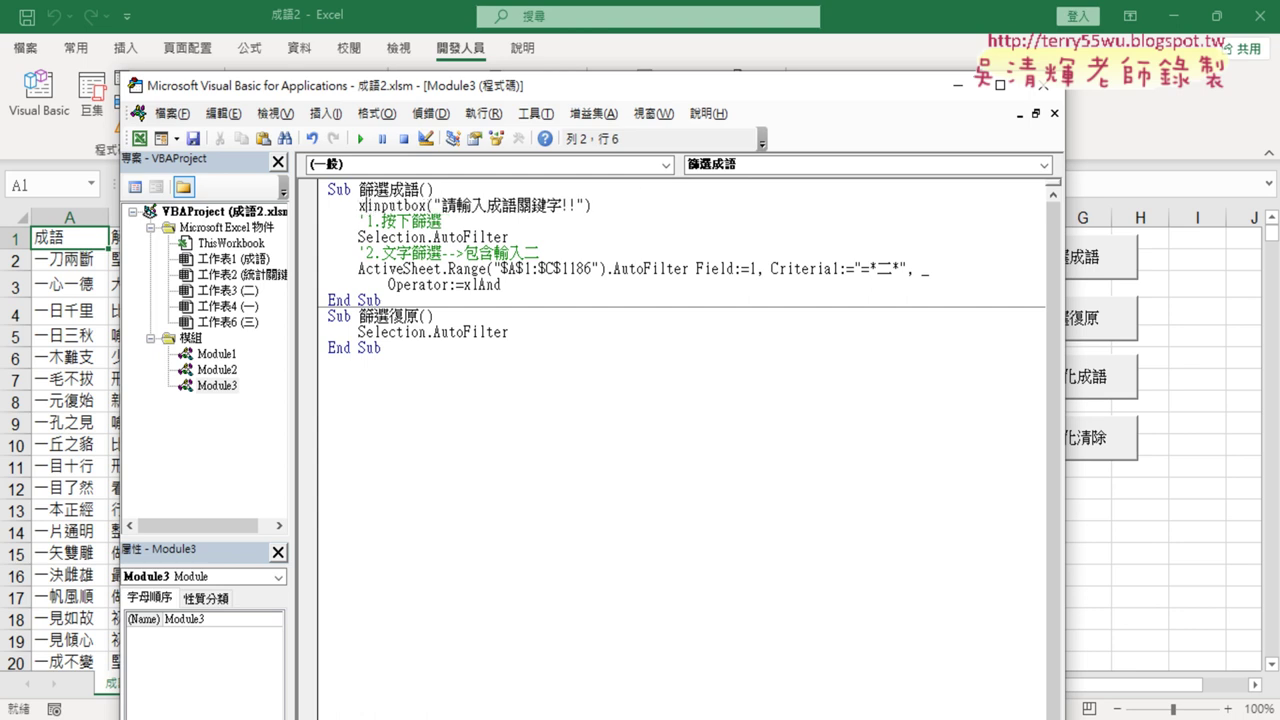
text(=)
key(Down)
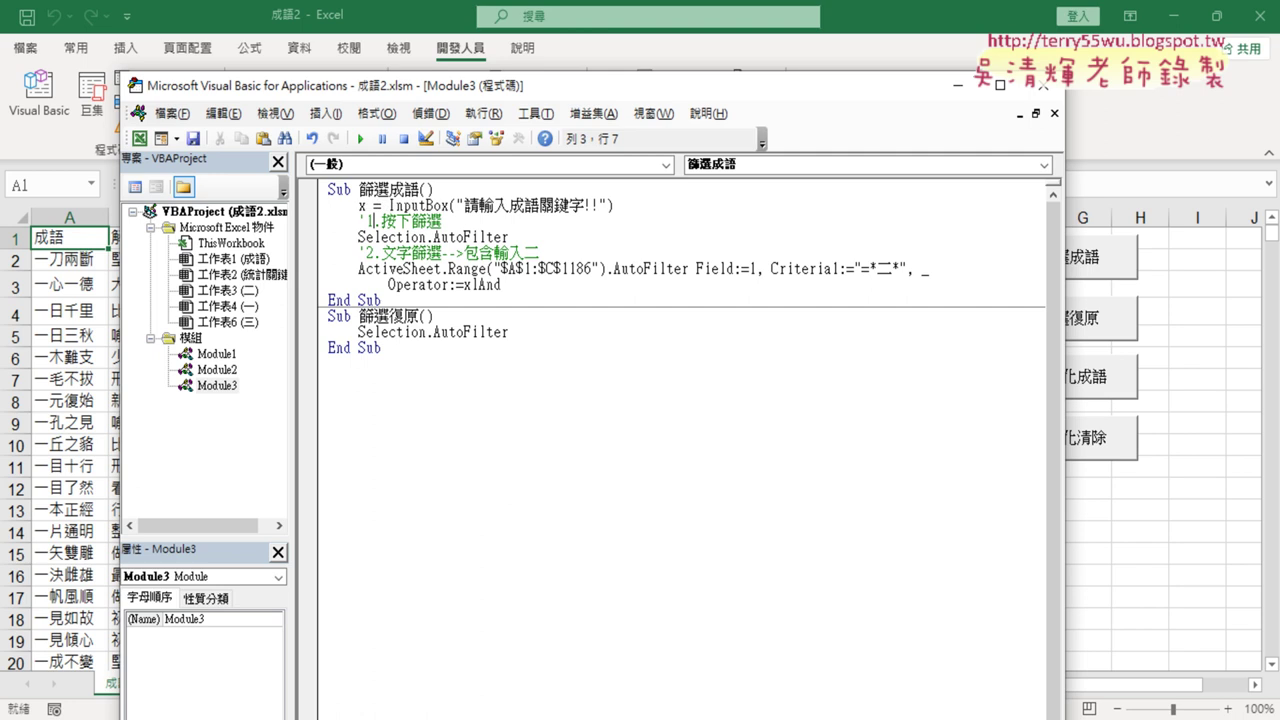
drag(614, 205, 388, 205)
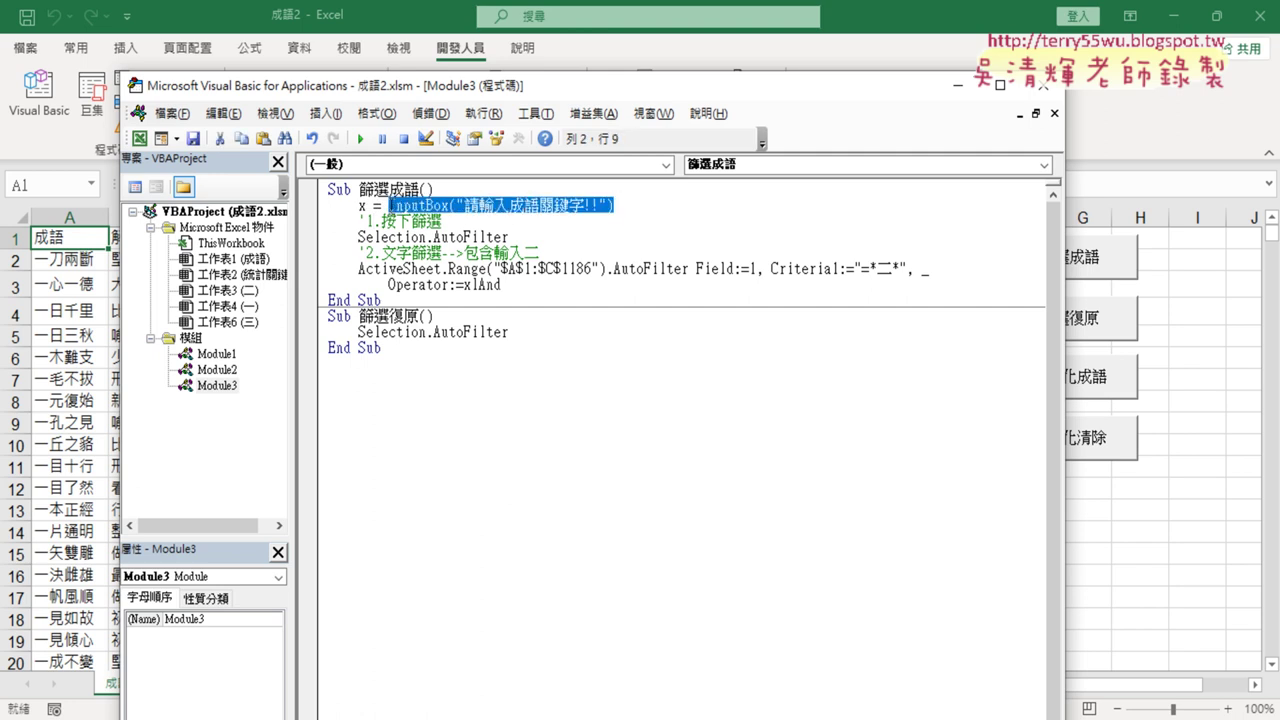
click(362, 206)
double_click(362, 206)
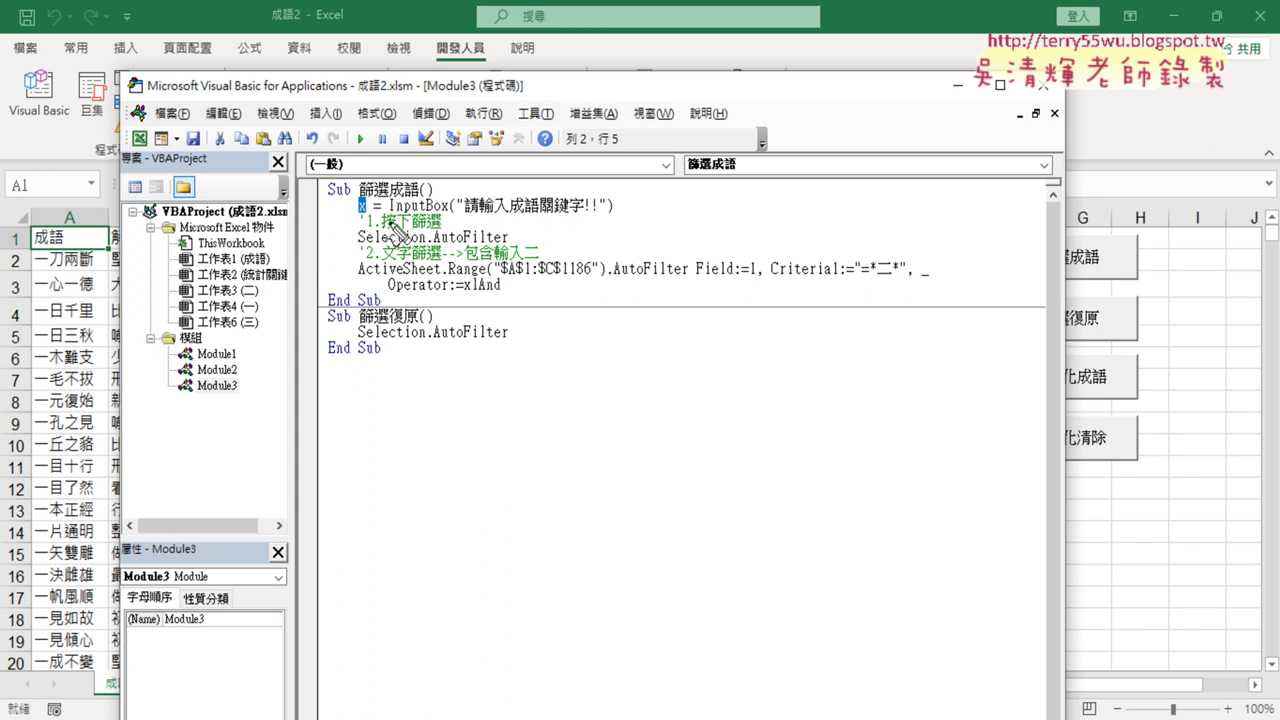
- Annotate how x should replace the 二 in the Criteria1 string
drag(340, 219, 352, 228)
mouse_move(288, 122)
mouse_down()
mouse_move(346, 148)
mouse_move(358, 135)
mouse_up()
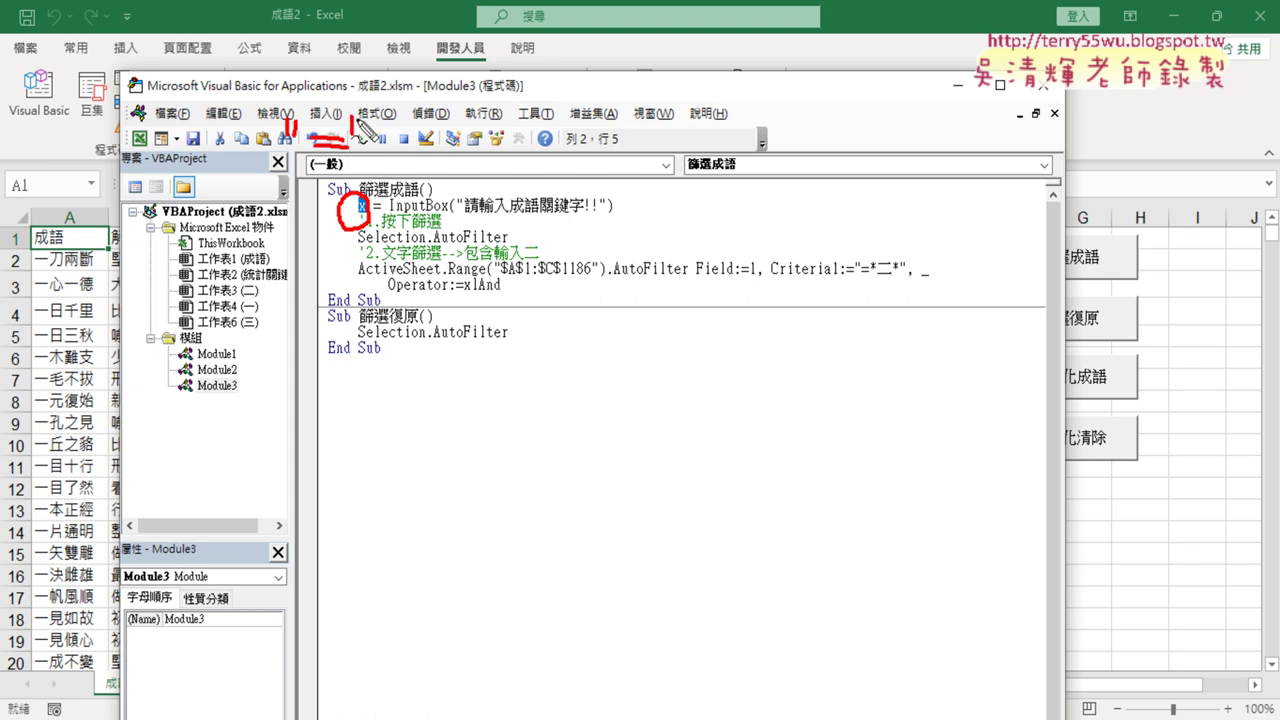
drag(333, 207, 345, 195)
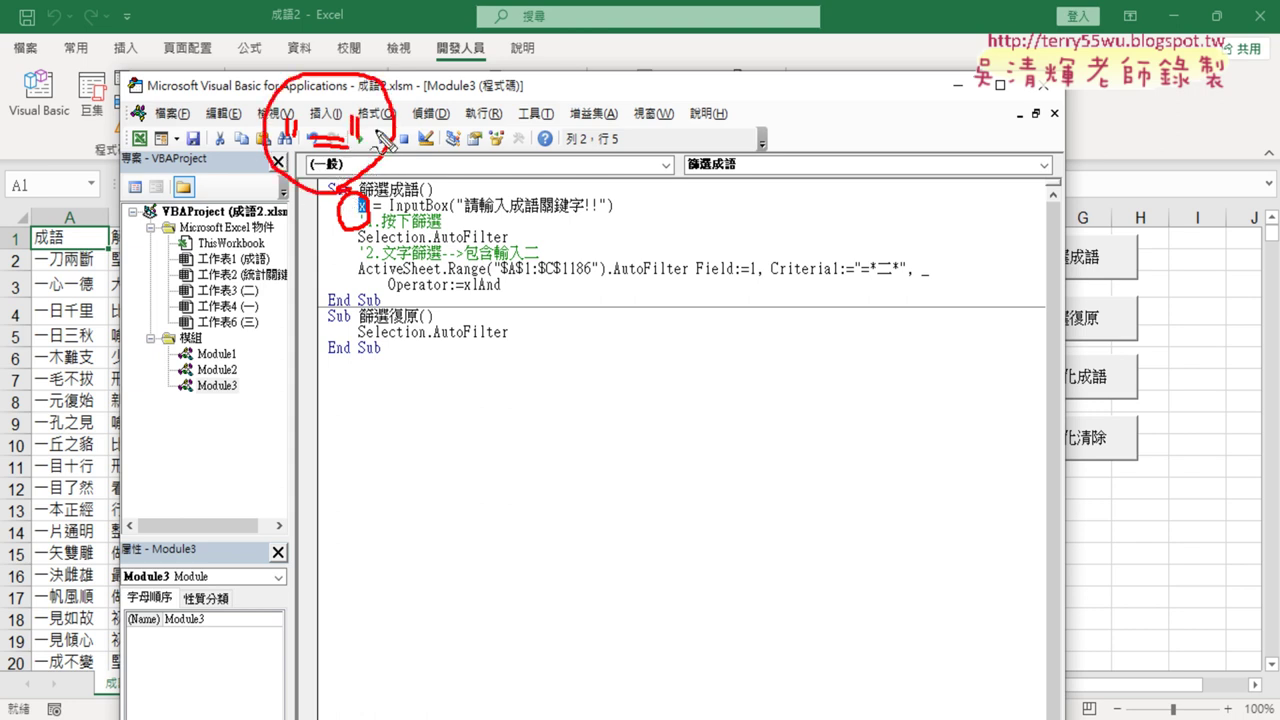
mouse_move(370, 198)
mouse_down()
mouse_move(690, 126)
mouse_move(862, 163)
mouse_move(882, 245)
mouse_move(895, 232)
mouse_up()
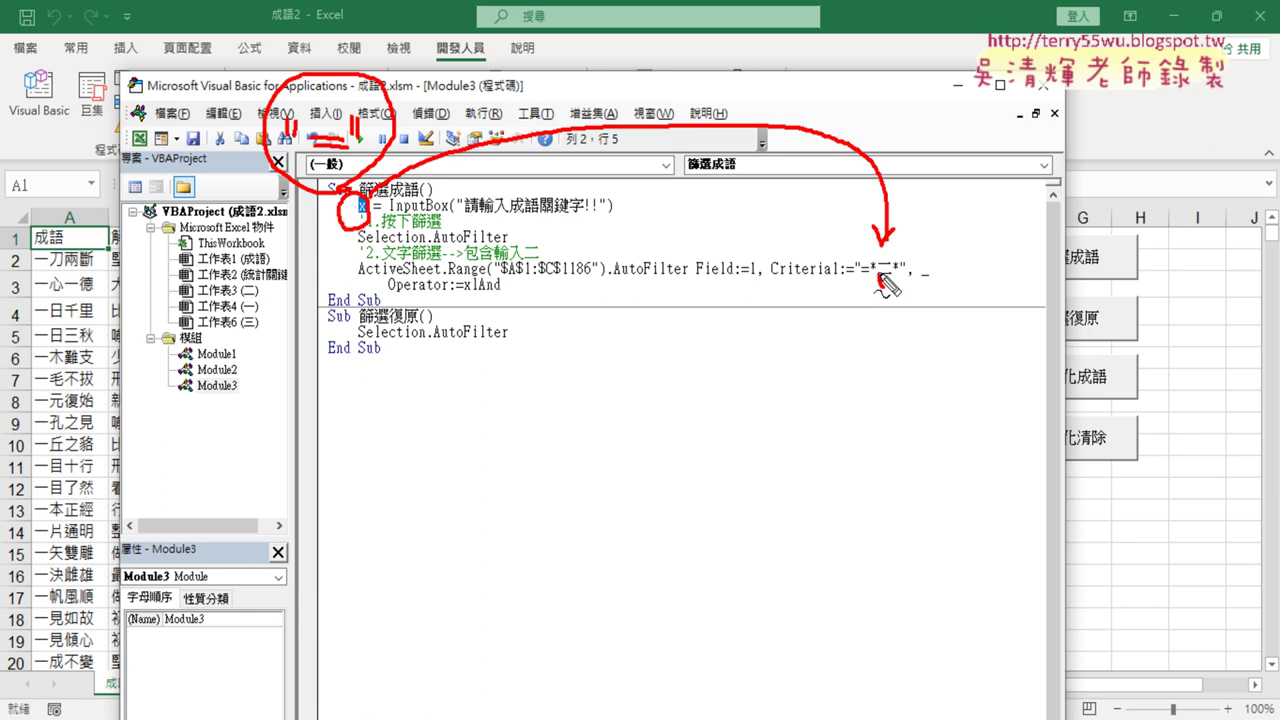
mouse_move(885, 263)
mouse_down()
mouse_move(882, 282)
mouse_move(884, 264)
mouse_up()
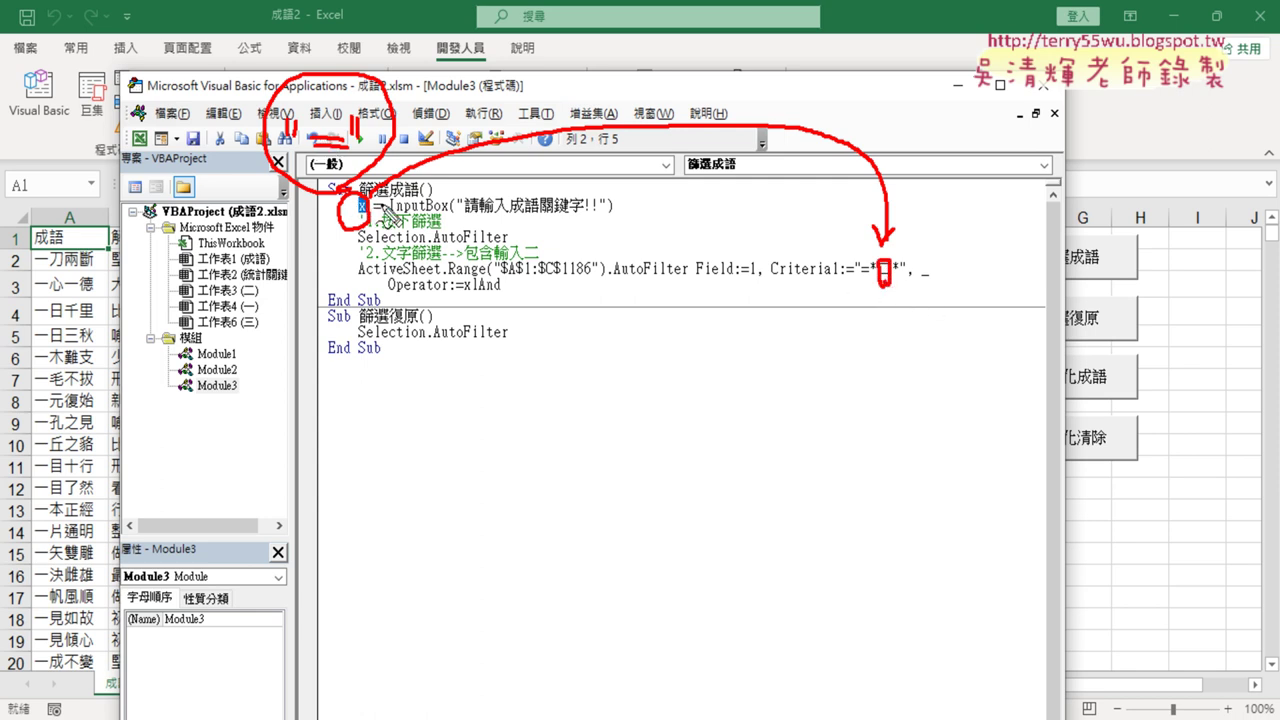
key(Escape)
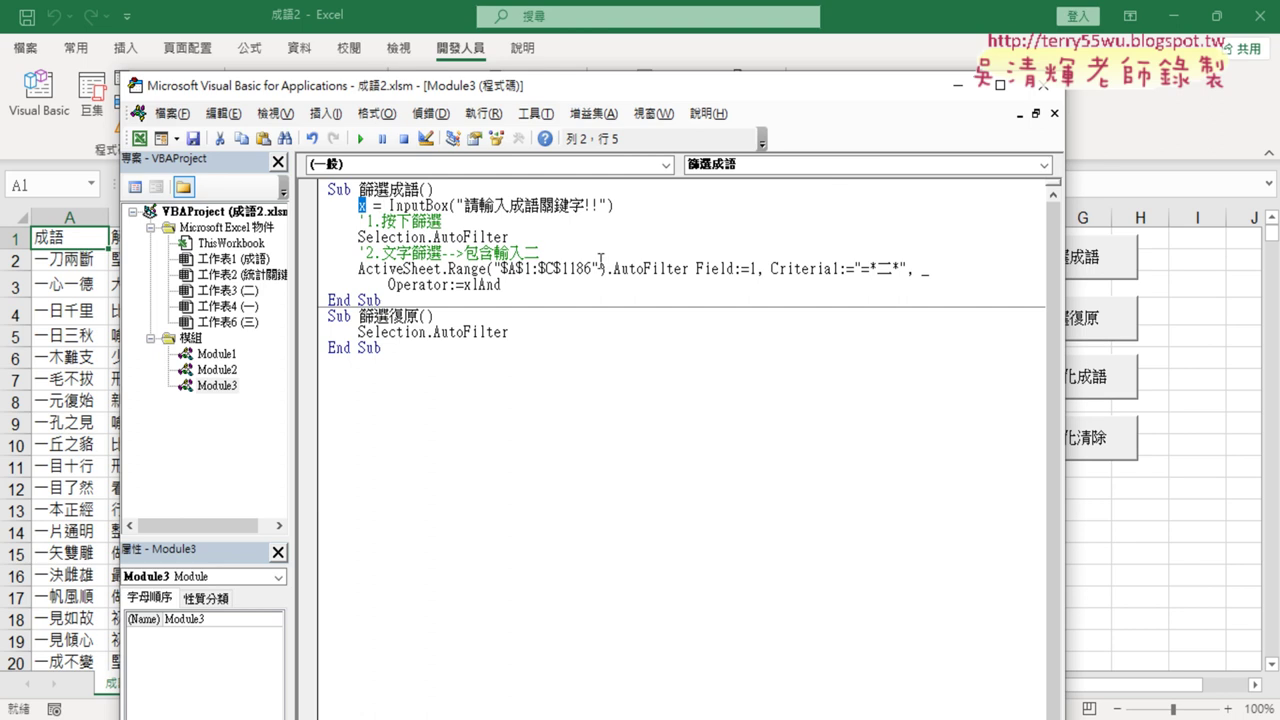
- Replace 二 in Criteria1 with " & x & " to concatenate the keyword
click(878, 268)
double_click(880, 268)
text("")
key(Left)
text(& )
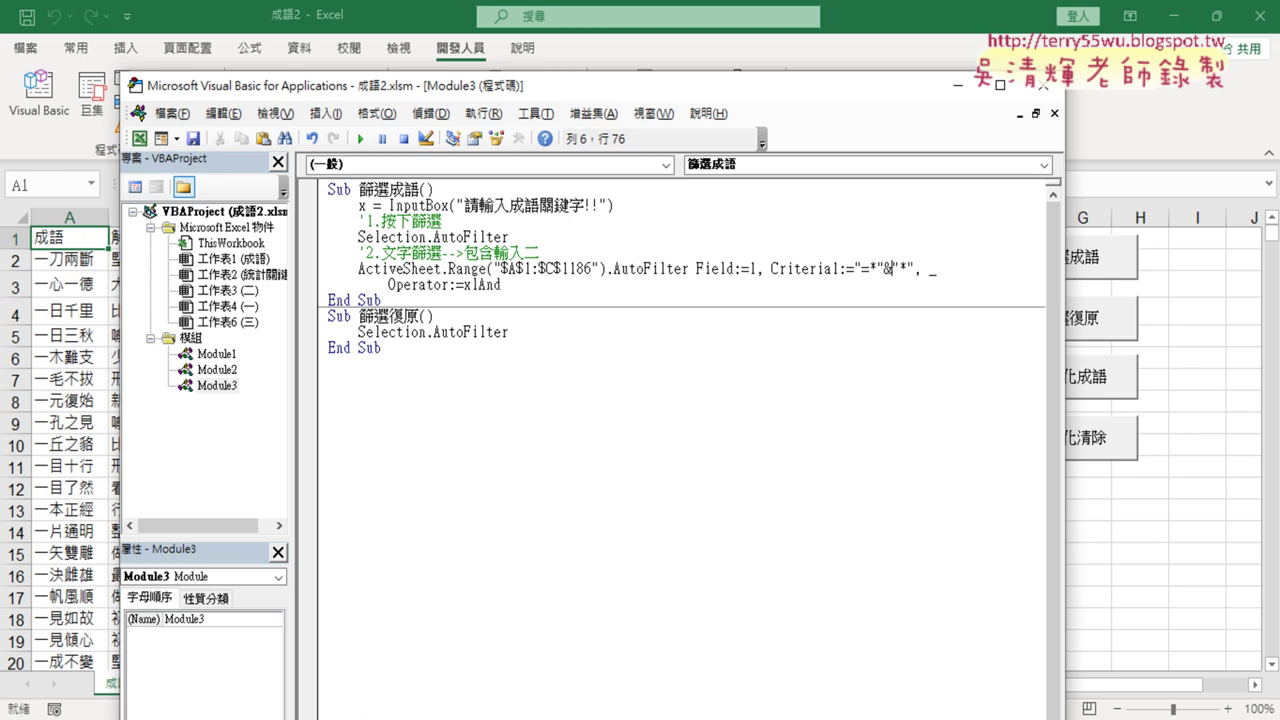
text(x )
text(&)
key(Right)
key(Right)
key(Right)
key(space)
drag(877, 267, 945, 265)
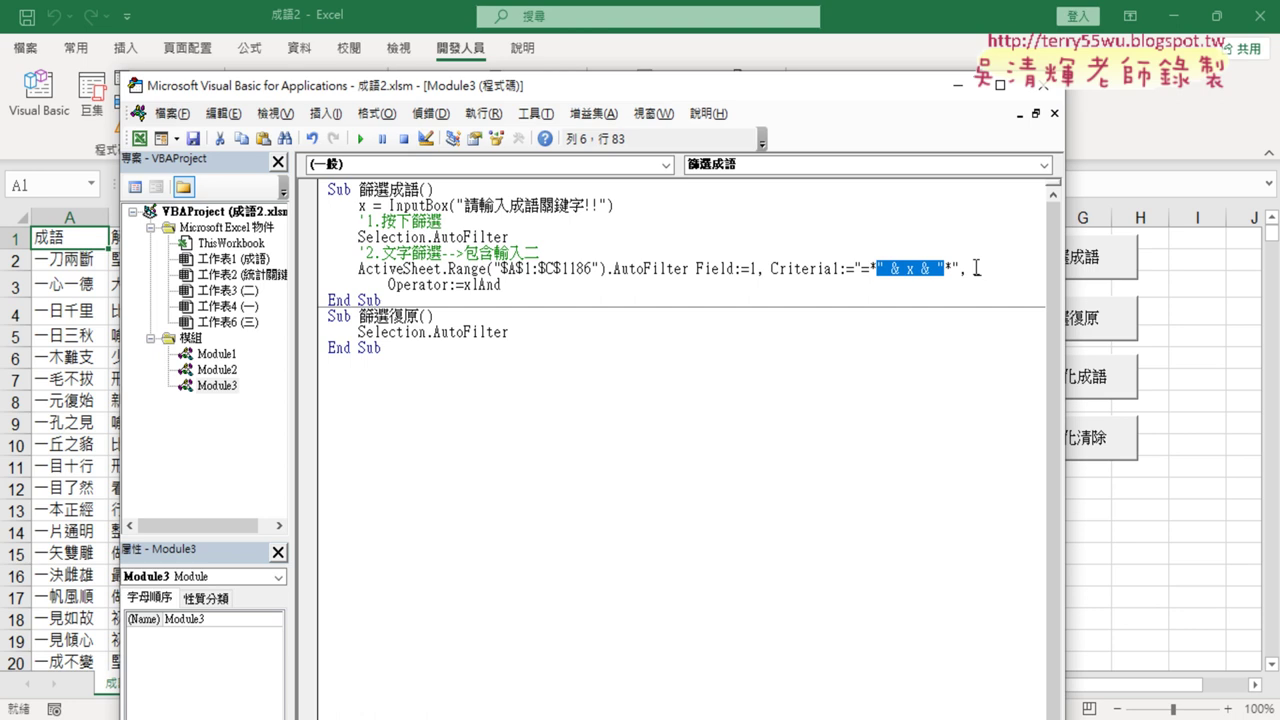
- Undo and redo the edit so Criteria1 reads "=*" & x & "*"
key(ctrl+z)
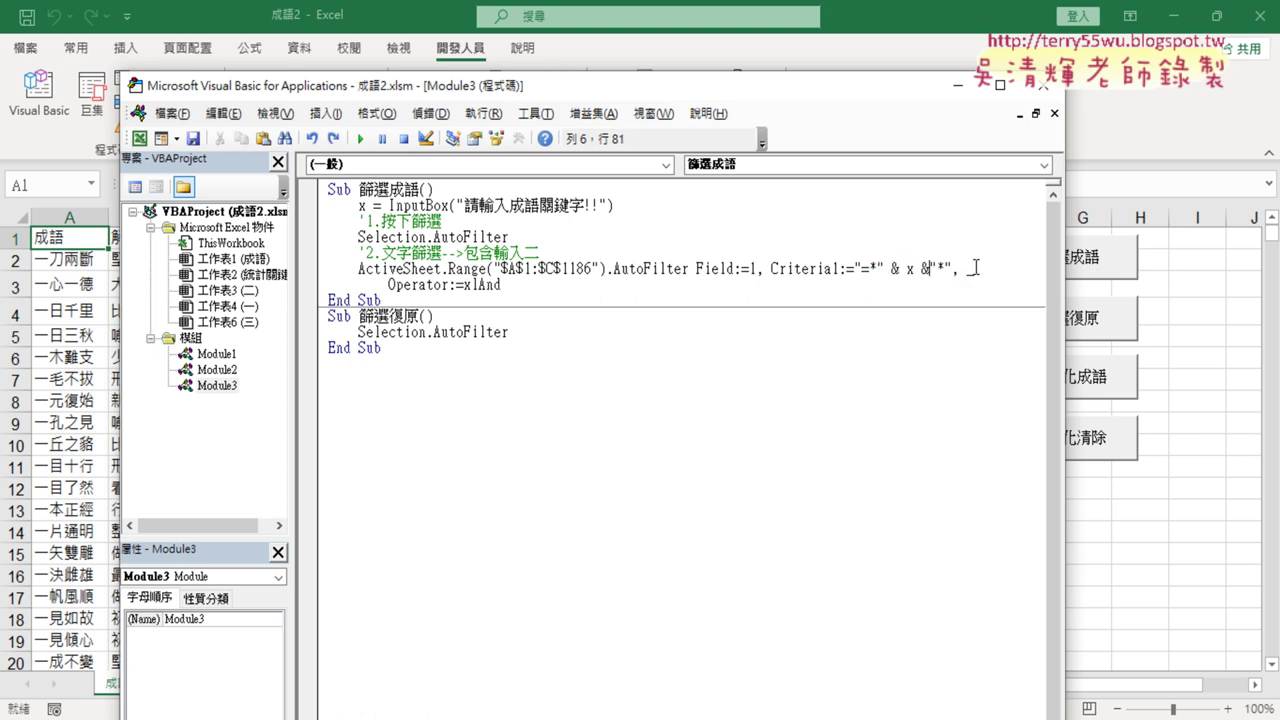
key(ctrl+z)
key(ctrl+z)
key(ctrl+z)
key(ctrl+z)
key(ctrl+z)
key(ctrl+z)
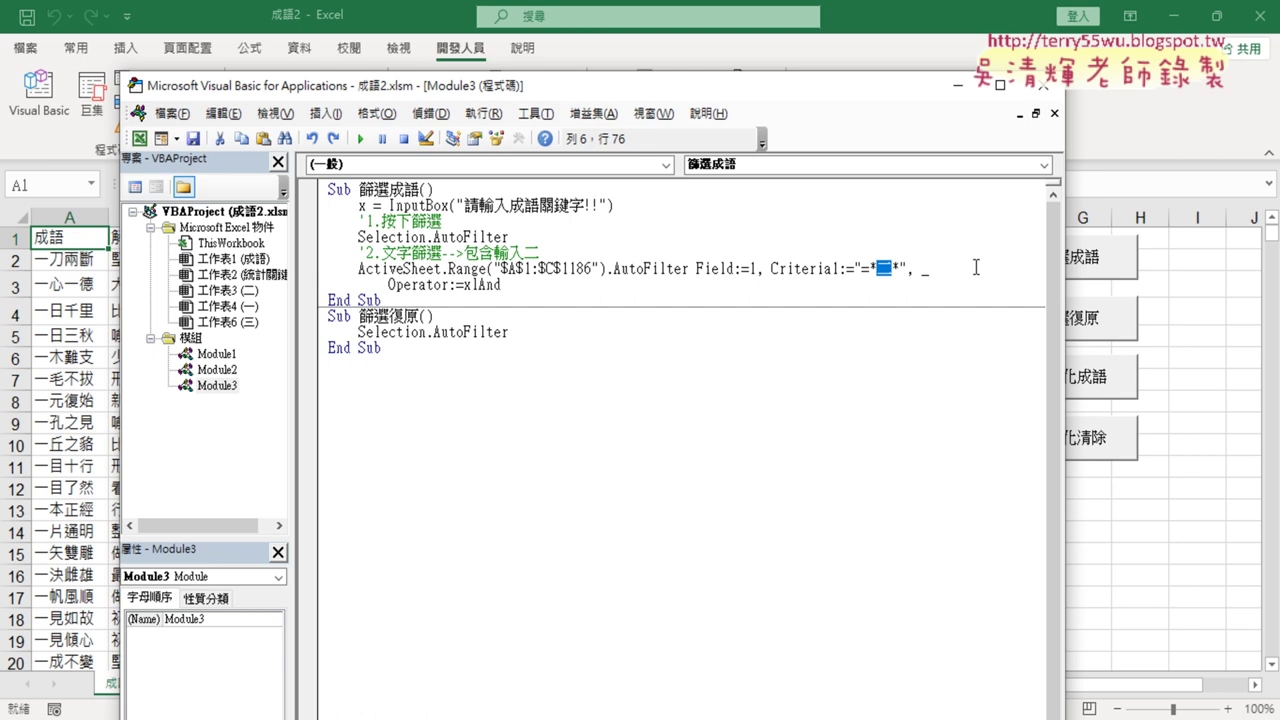
text("")
key(Left)
text(&x)
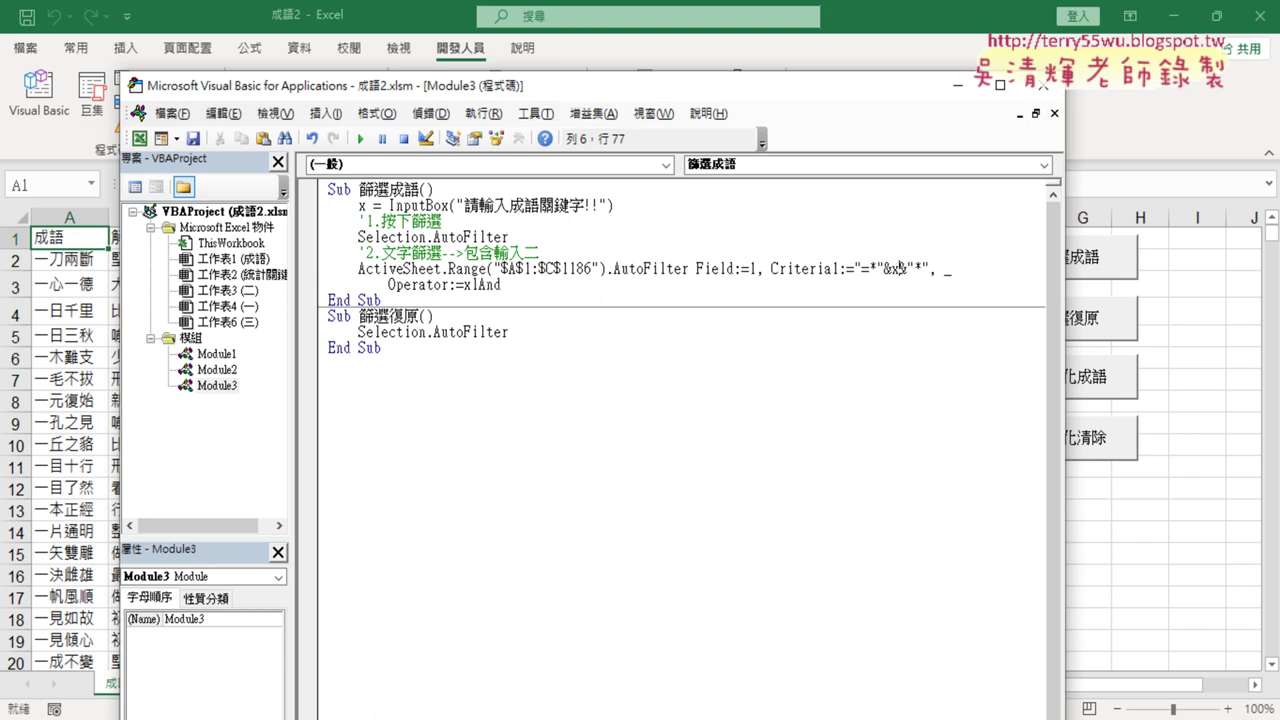
text(&)
key(Delete)
key(Delete)
text(& x )
text(&)
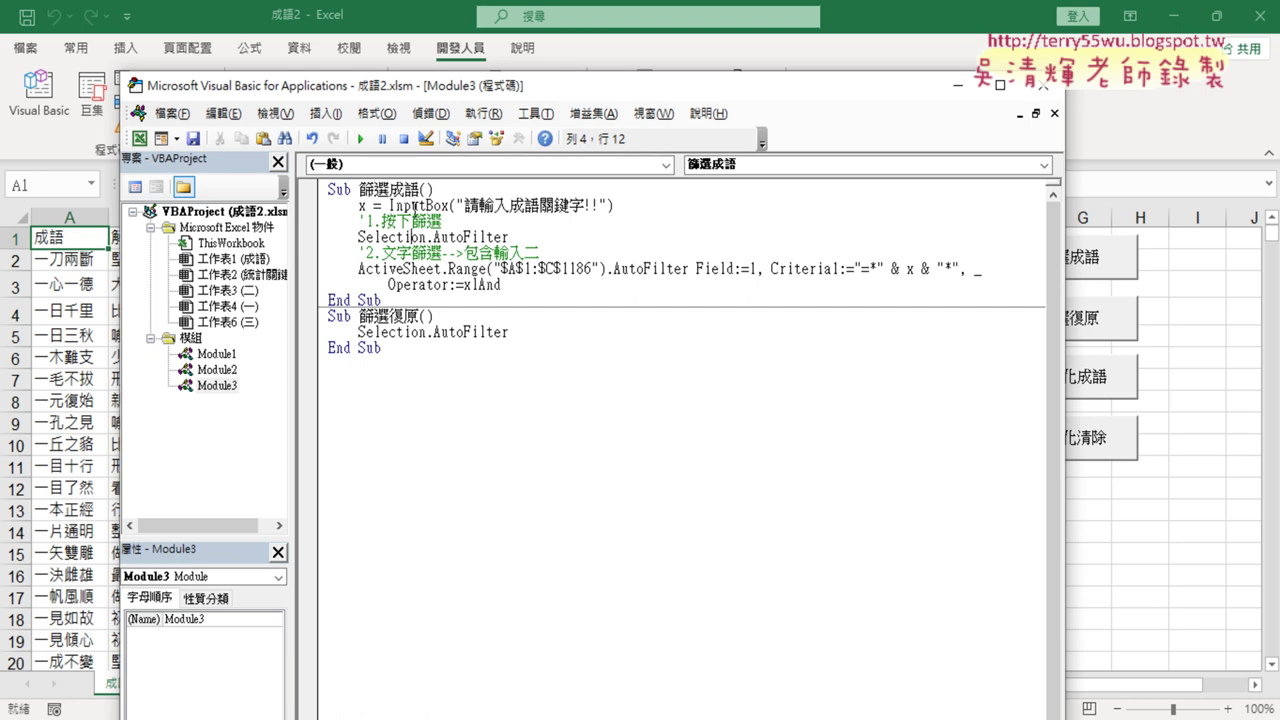
- Run the updated 篩選成語 macro with keyword 三, filtering to the 12 matching idioms
click(361, 138)
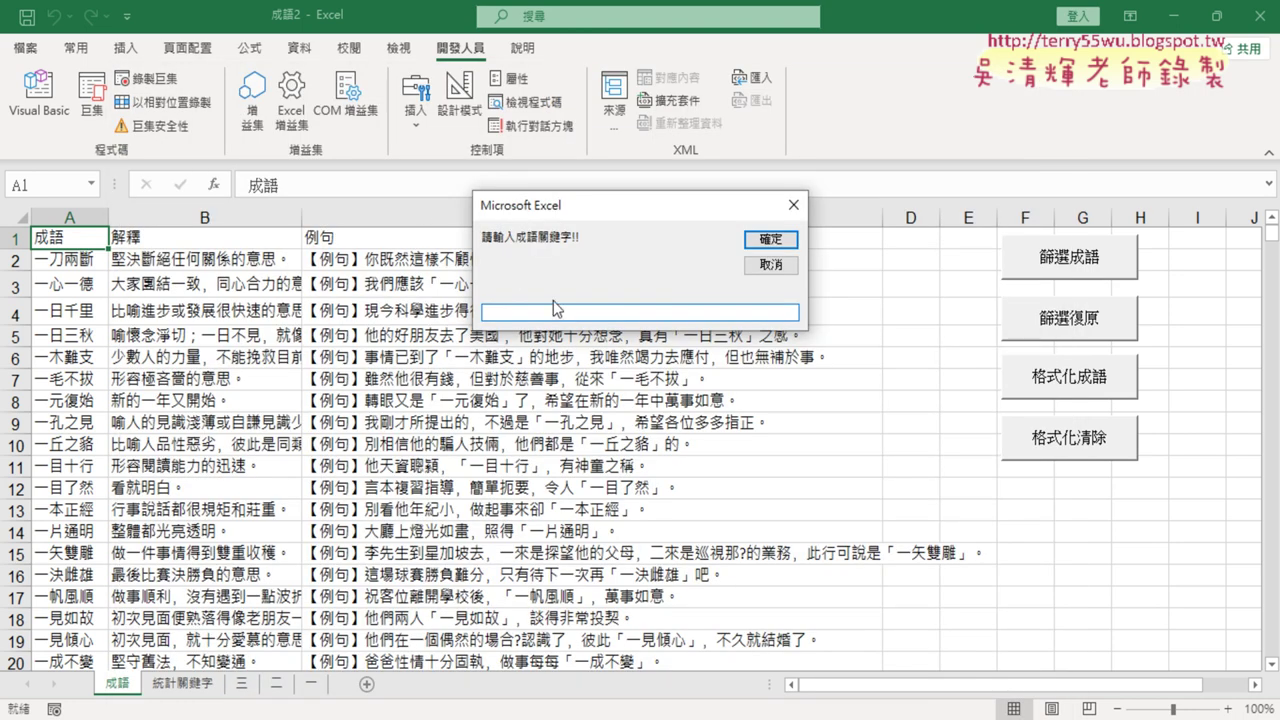
text(d)
key(BackSpace)
key(BackSpace)
text(三)
key(Return)
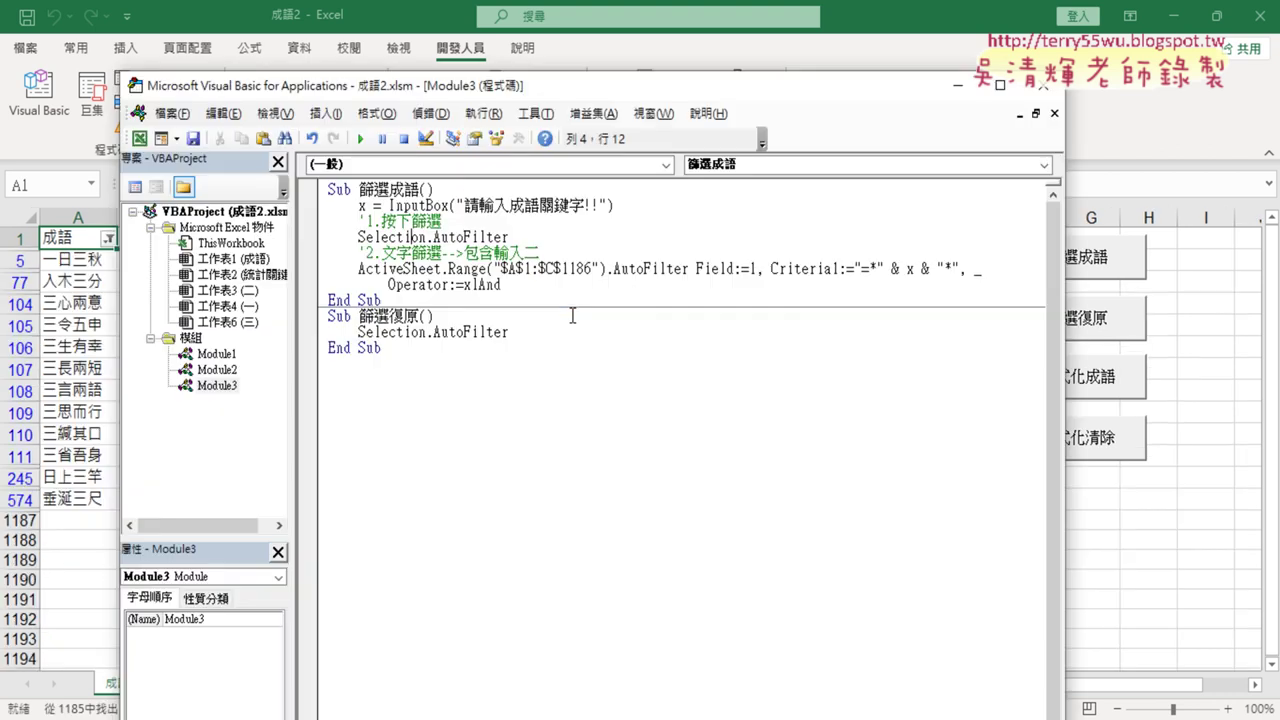
- Check the filtered worksheet, then place the cursor in the 篩選復原 procedure
click(80, 598)
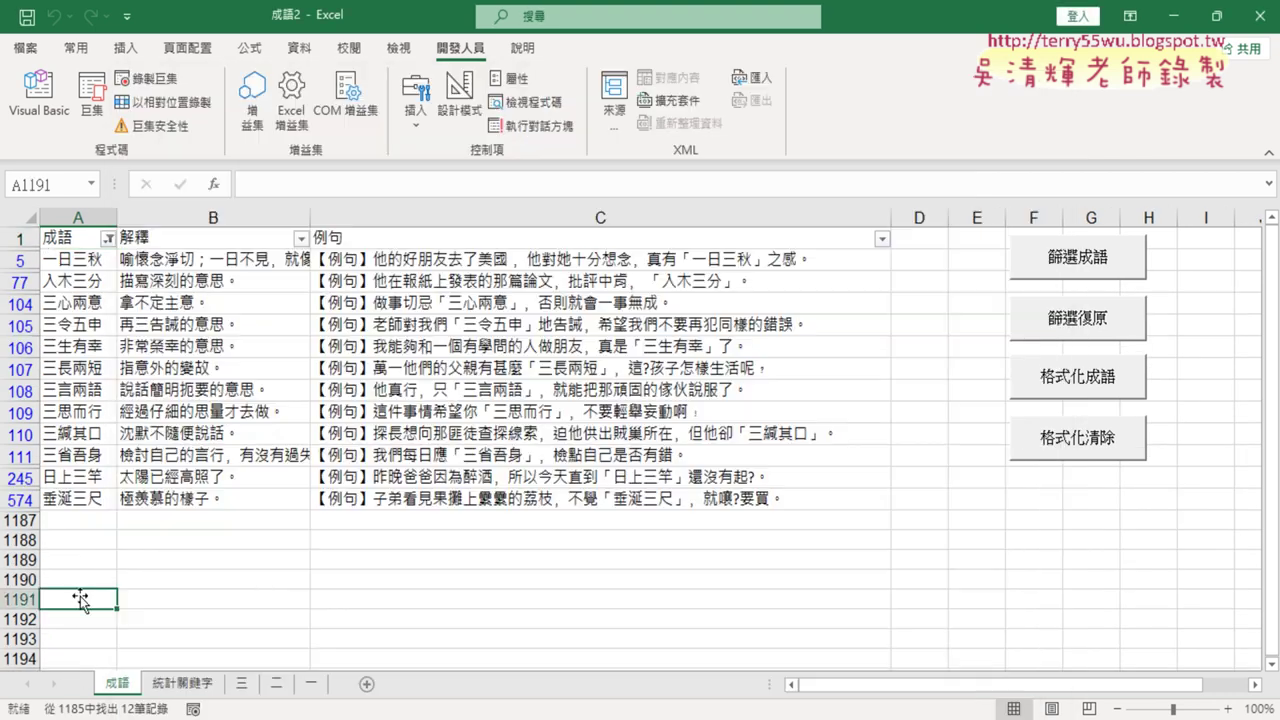
click(38, 95)
click(426, 331)
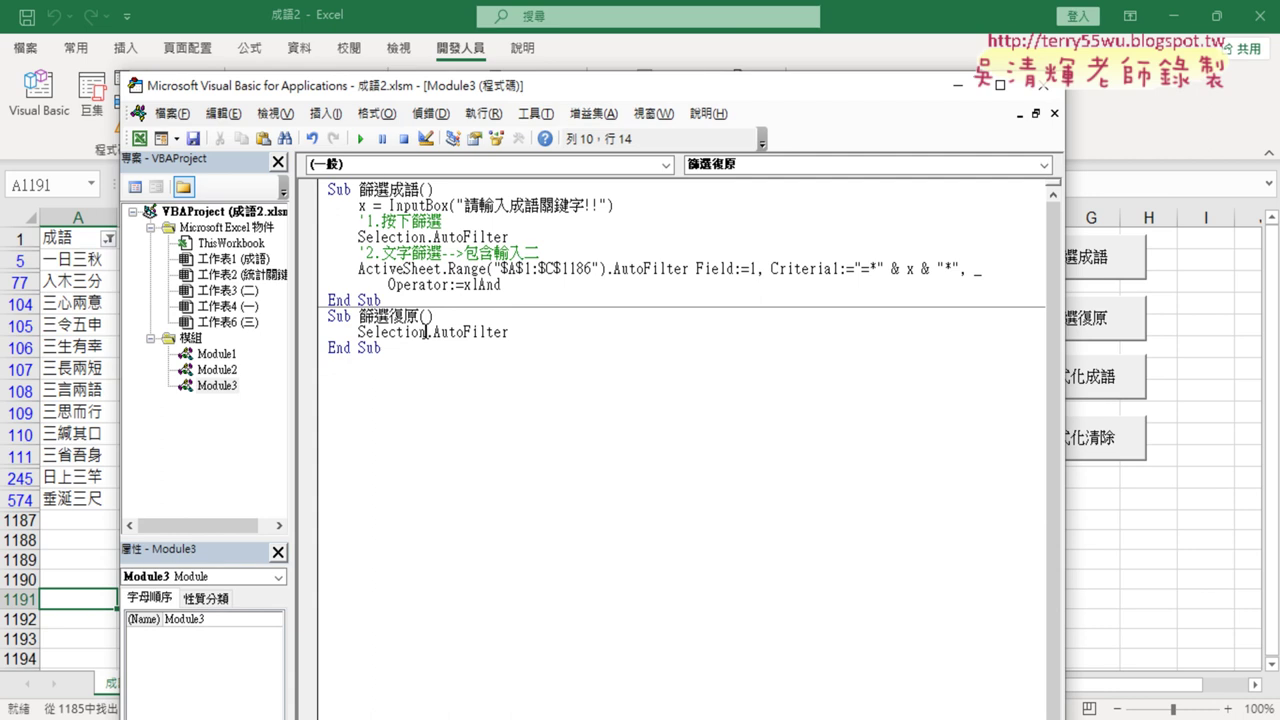
- Run 篩選復原 to restore all idioms, marking the InputBox line and x & criteria
click(362, 140)
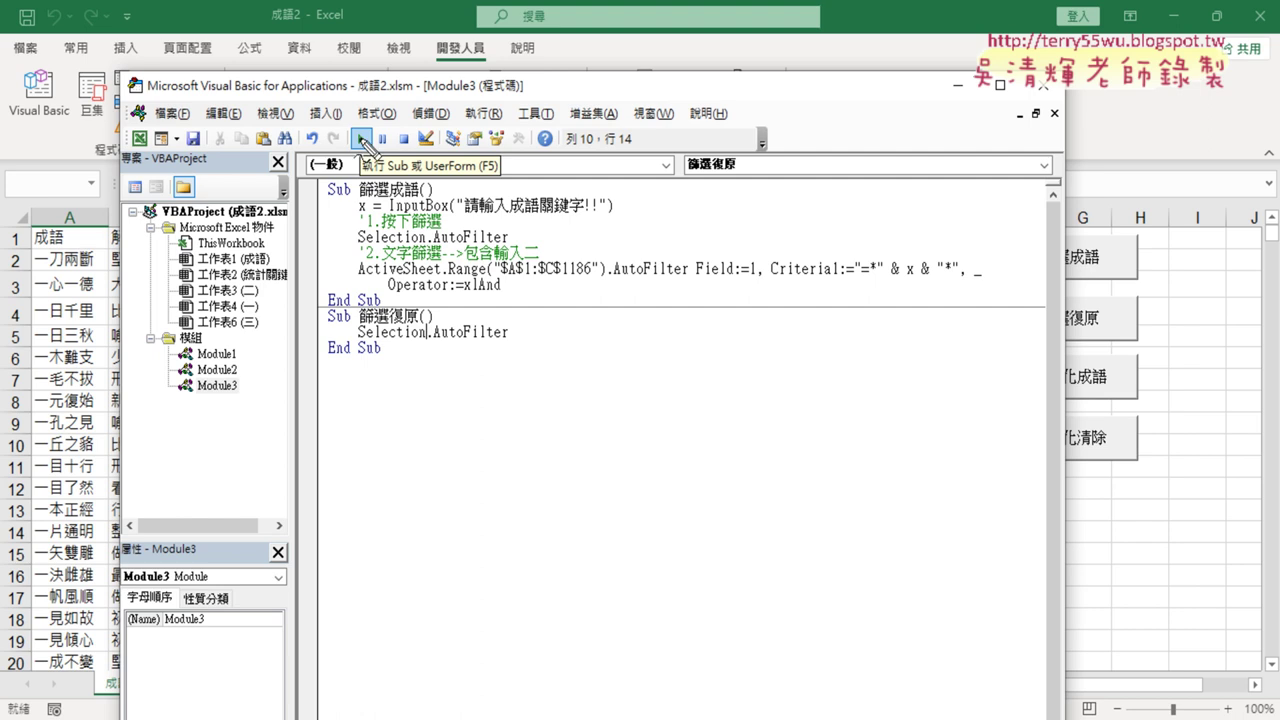
mouse_move(615, 212)
mouse_down()
mouse_move(405, 218)
mouse_move(348, 198)
mouse_move(630, 186)
mouse_move(628, 215)
mouse_up()
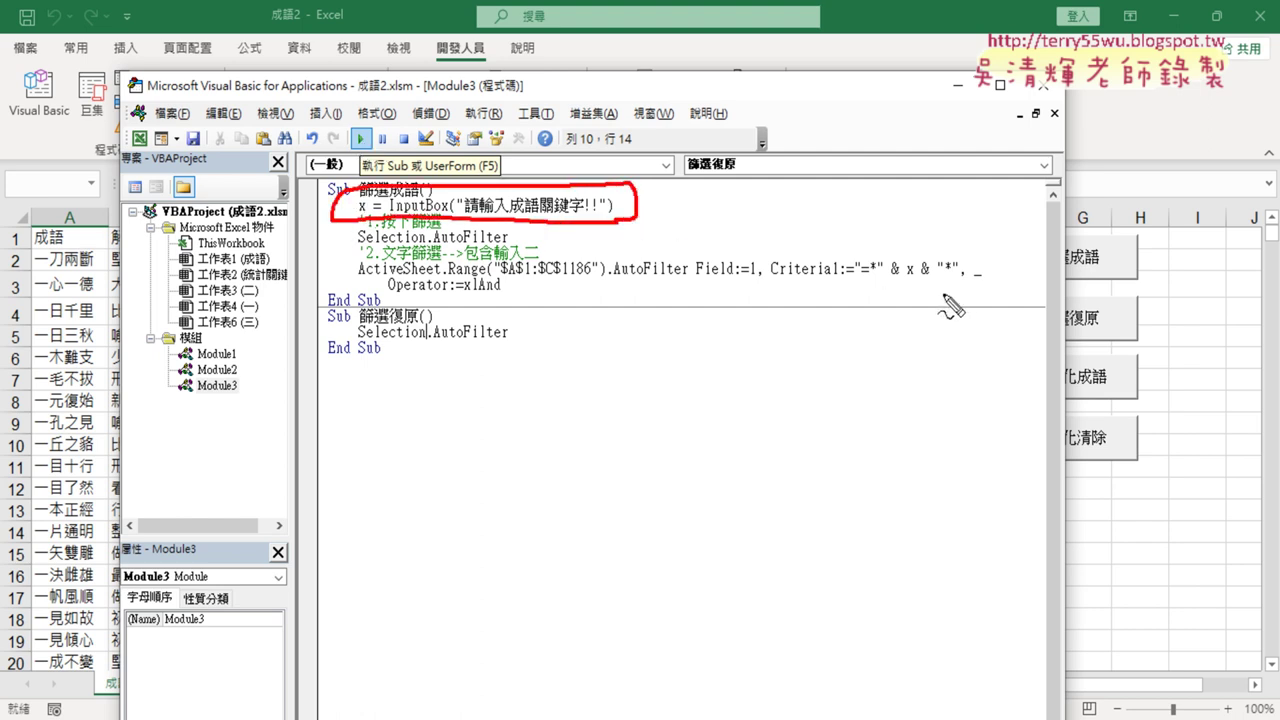
mouse_move(945, 302)
mouse_down()
mouse_move(890, 292)
mouse_move(883, 271)
mouse_move(945, 255)
mouse_move(942, 292)
mouse_up()
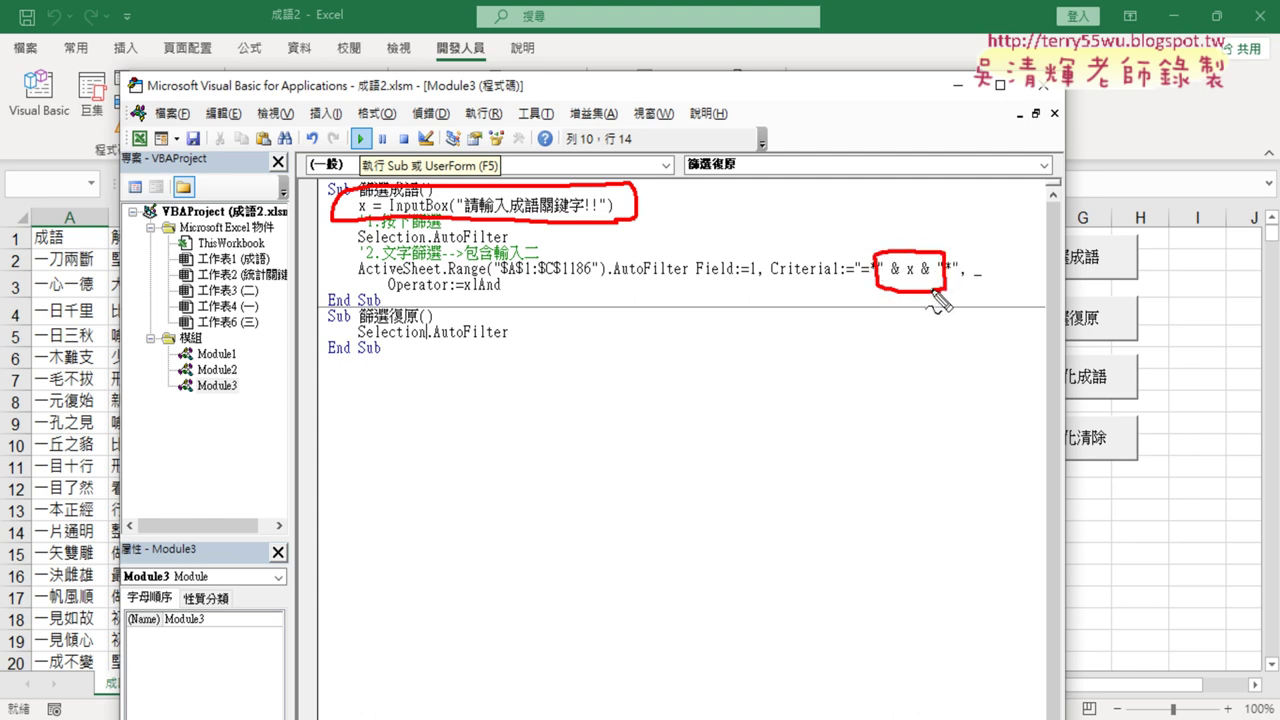
- Return to the unfiltered 成語 sheet and show the Data (資料) sort and filter tools
key(Escape)
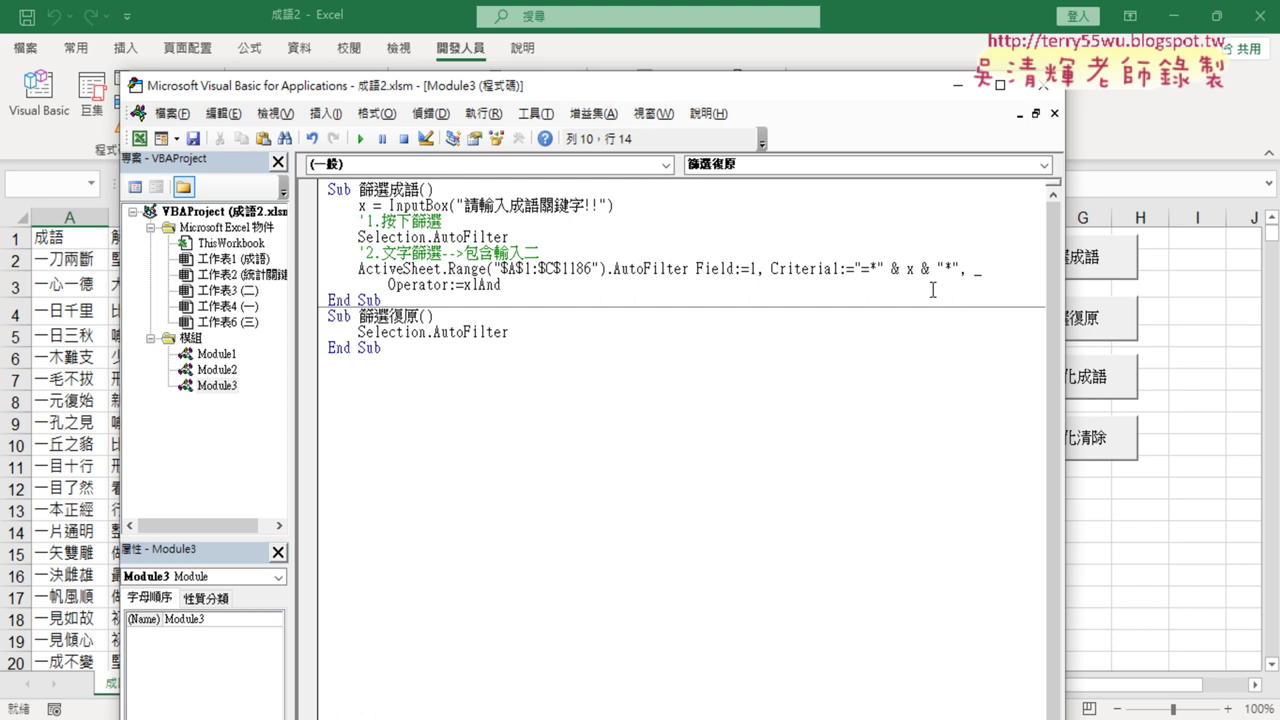
click(80, 245)
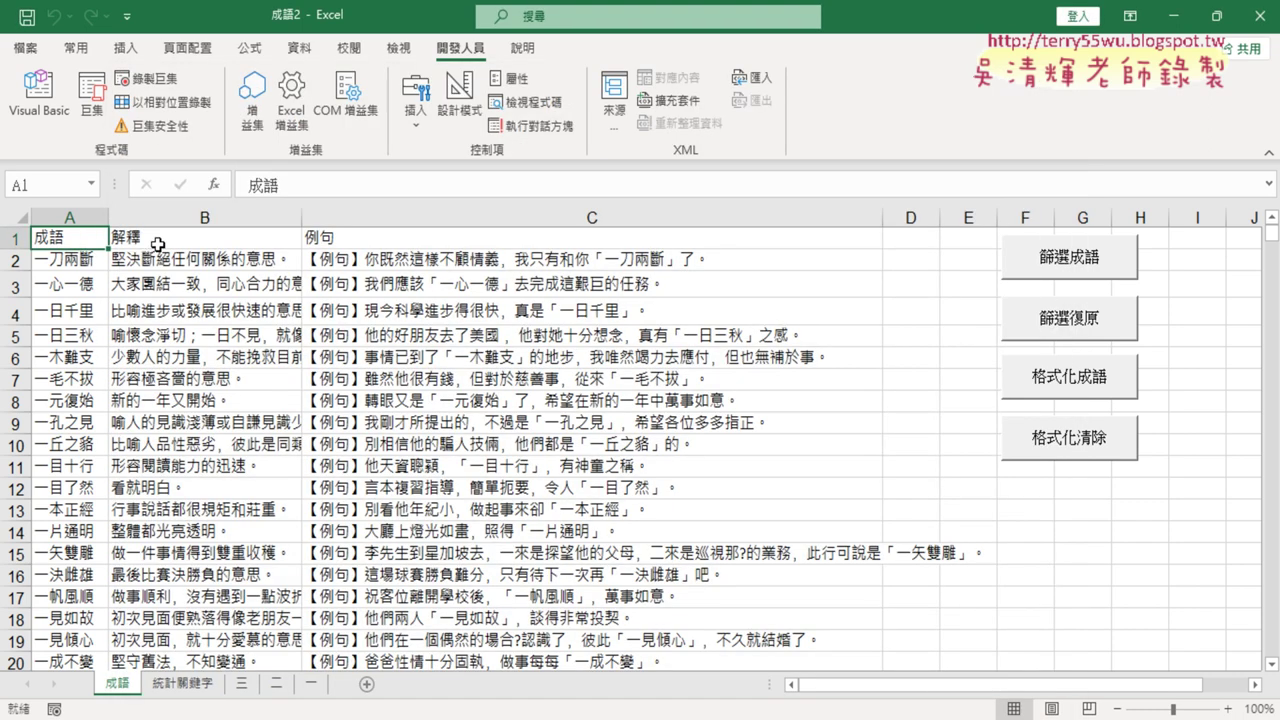
click(298, 48)
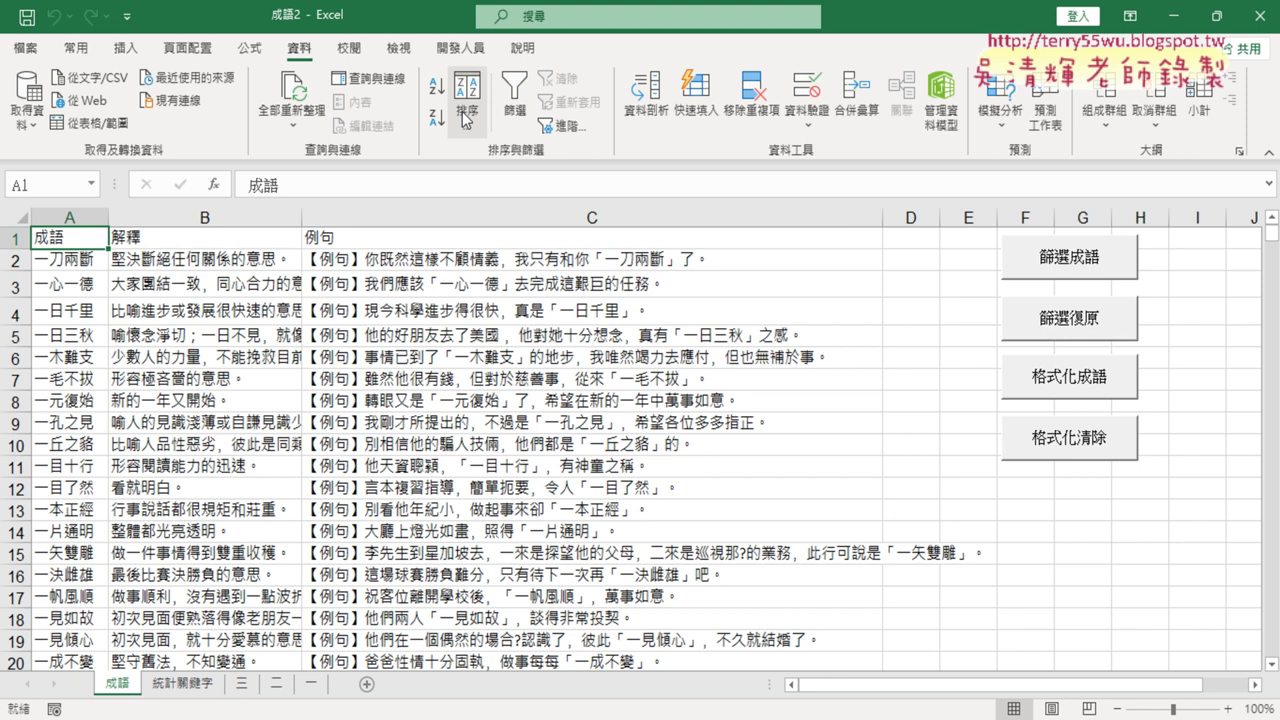